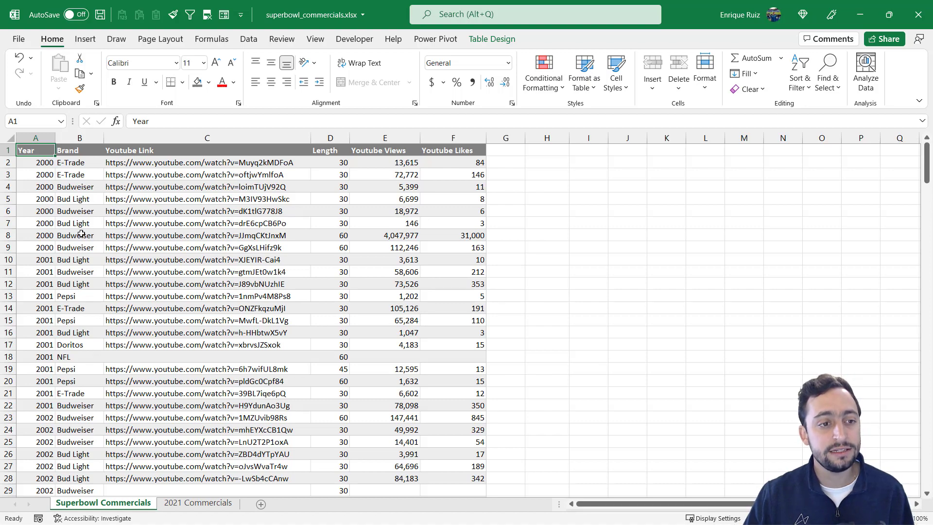
Review the Superbowl Commercials table down to its last rows and the rows on the 2021 Commercials sheet.
scroll(134, 304, down, 11)
scroll(134, 304, down, 20)
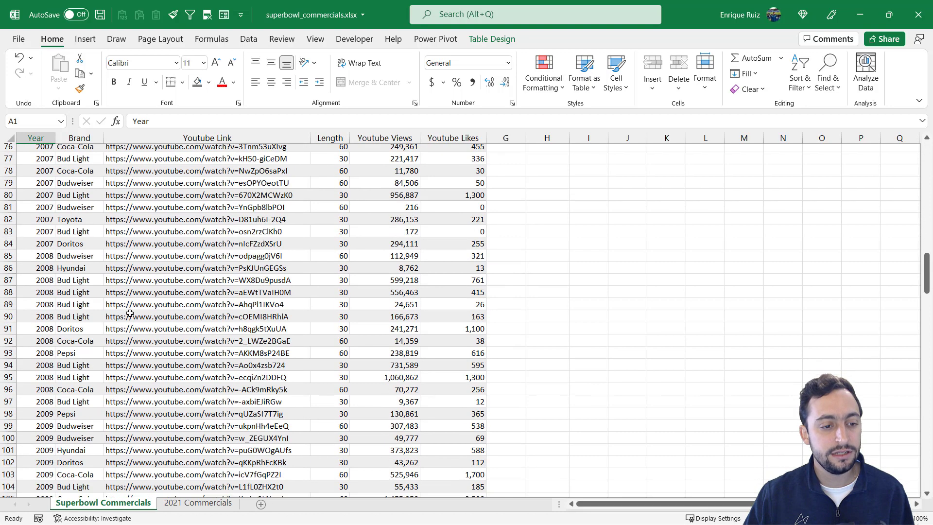
scroll(124, 316, down, 6)
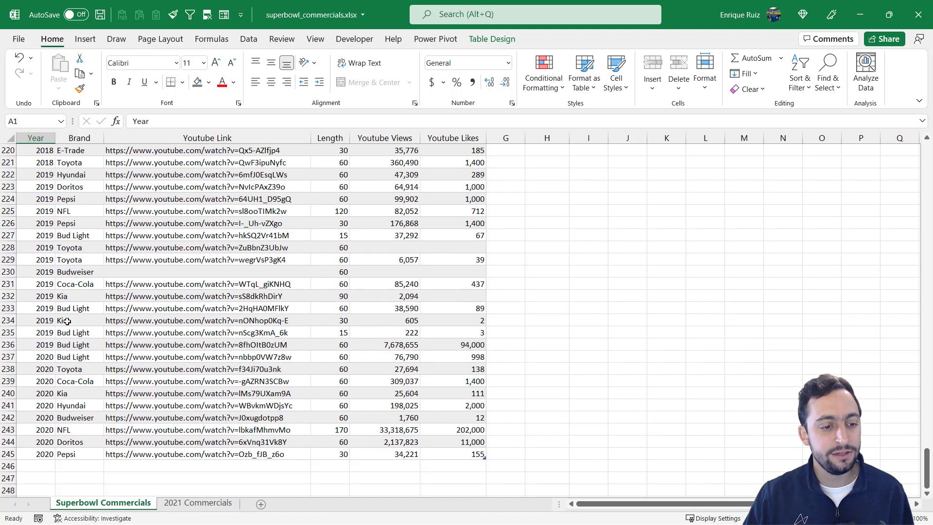
scroll(47, 310, up, 9)
scroll(51, 271, up, 20)
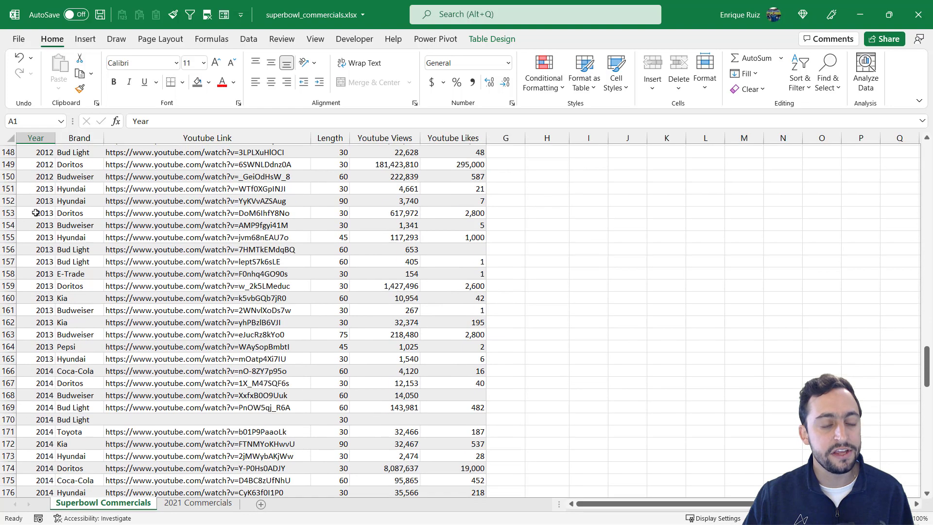
scroll(63, 182, up, 5)
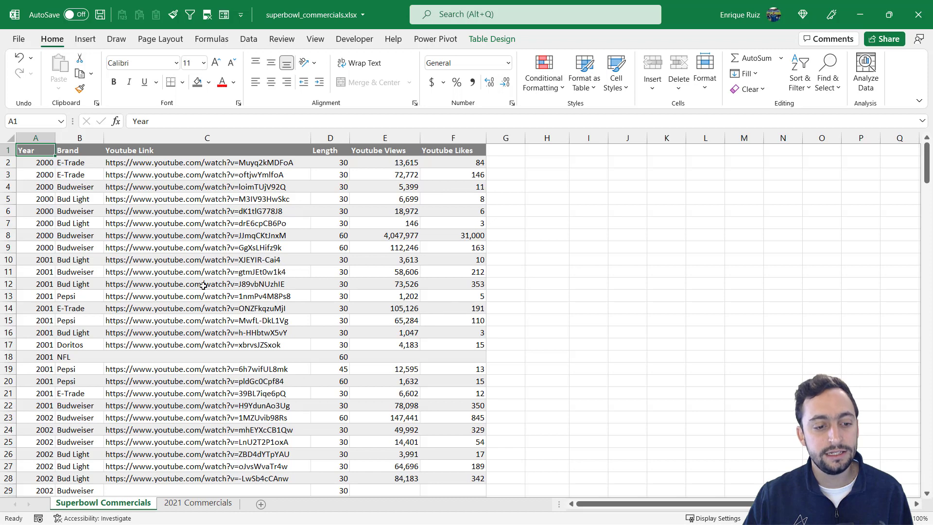
click(204, 503)
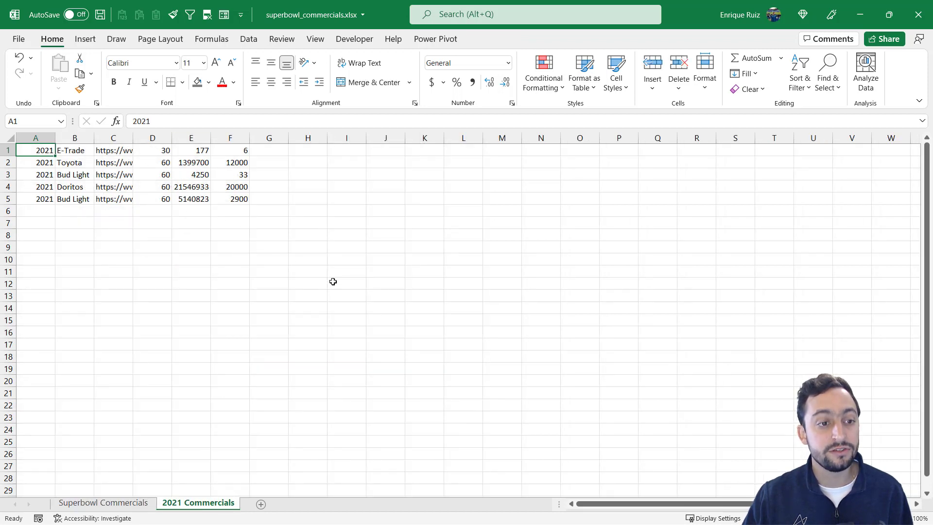
click(117, 503)
scroll(202, 371, down, 3)
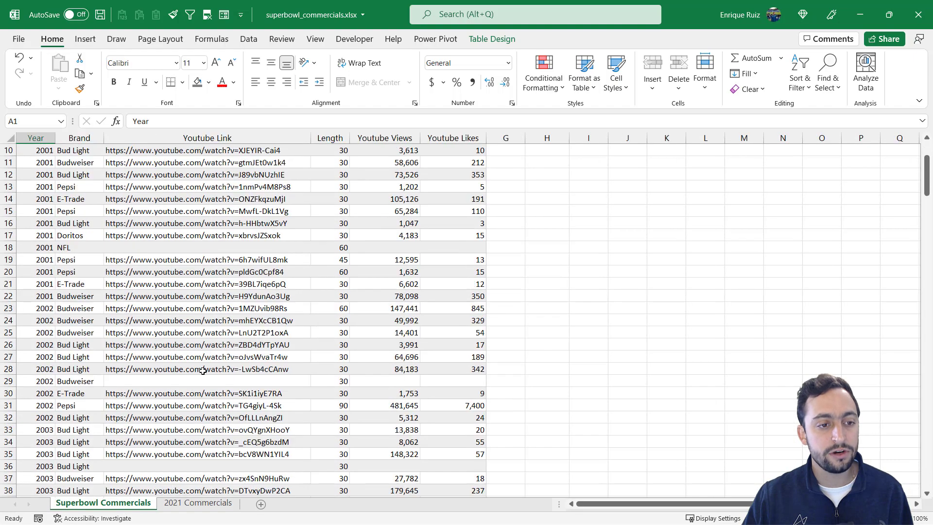
scroll(202, 371, down, 20)
scroll(188, 386, up, 20)
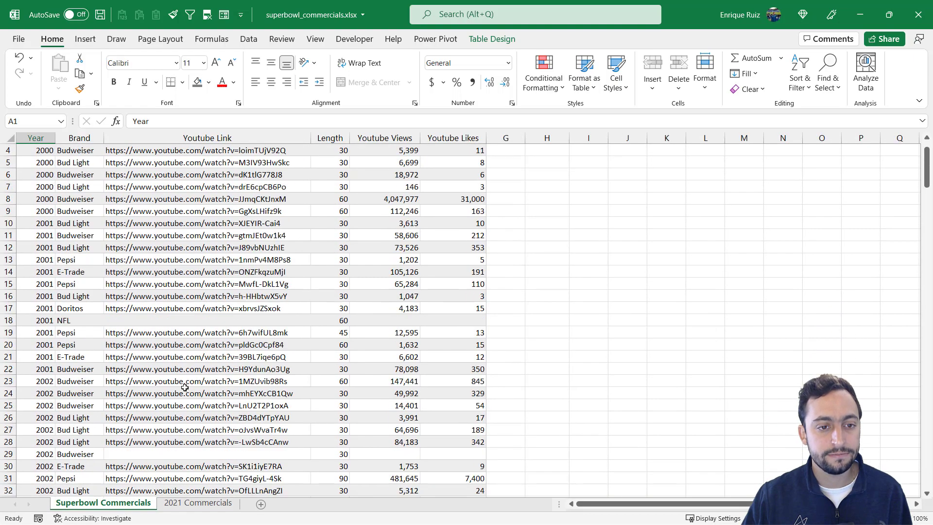
scroll(185, 387, up, 1)
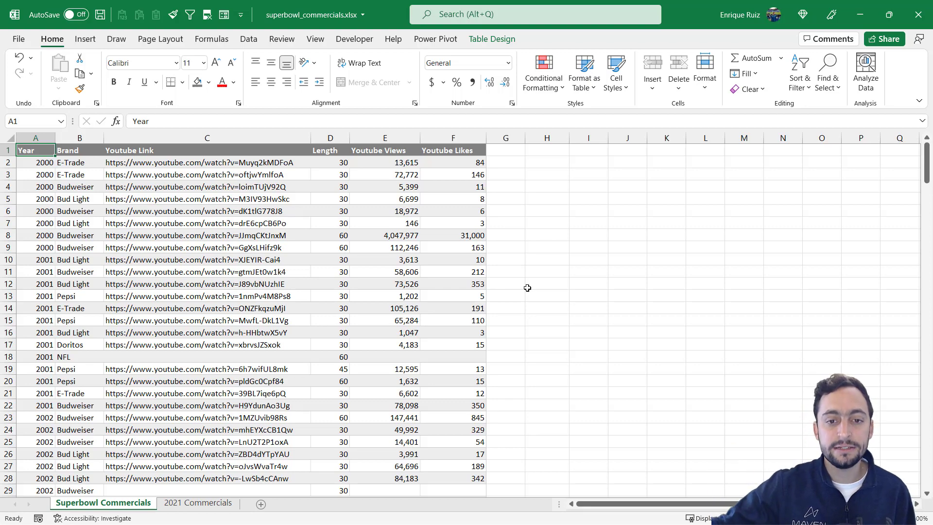
scroll(240, 377, down, 20)
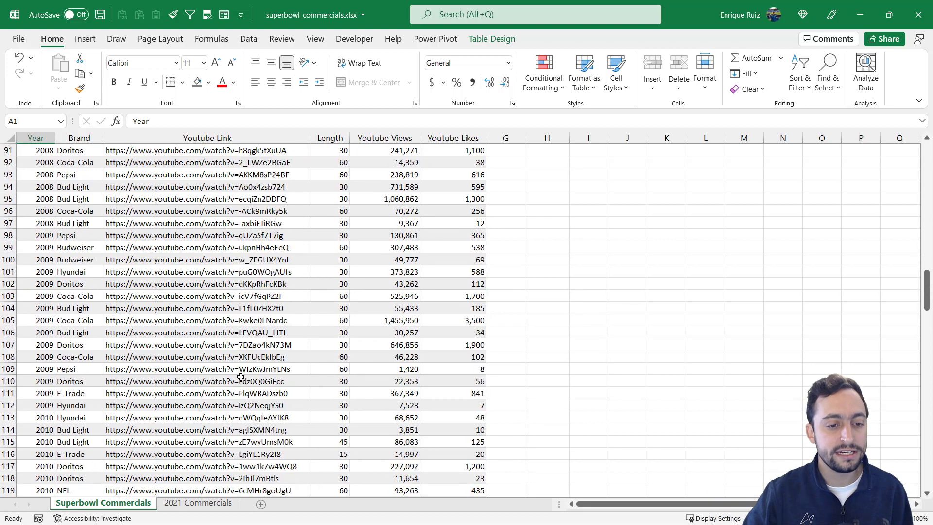
scroll(241, 376, down, 10)
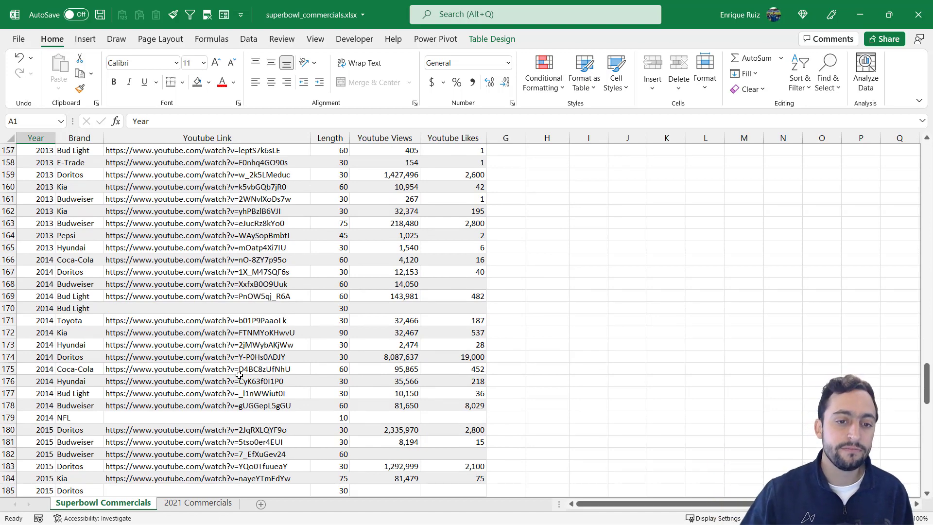
scroll(240, 376, up, 20)
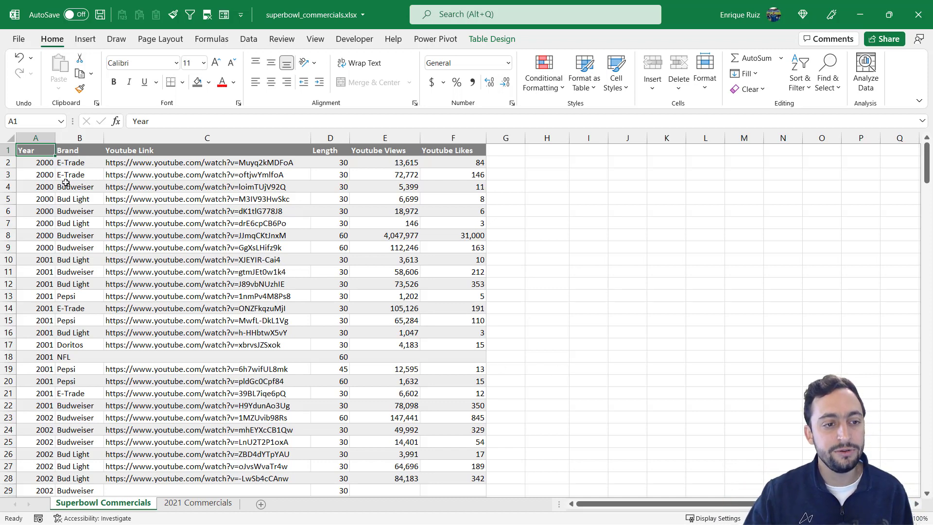
Enter =UNIQUE(Commercials[Brand]) in cell H2 to list each brand once, and select the resulting brand list.
click(542, 161)
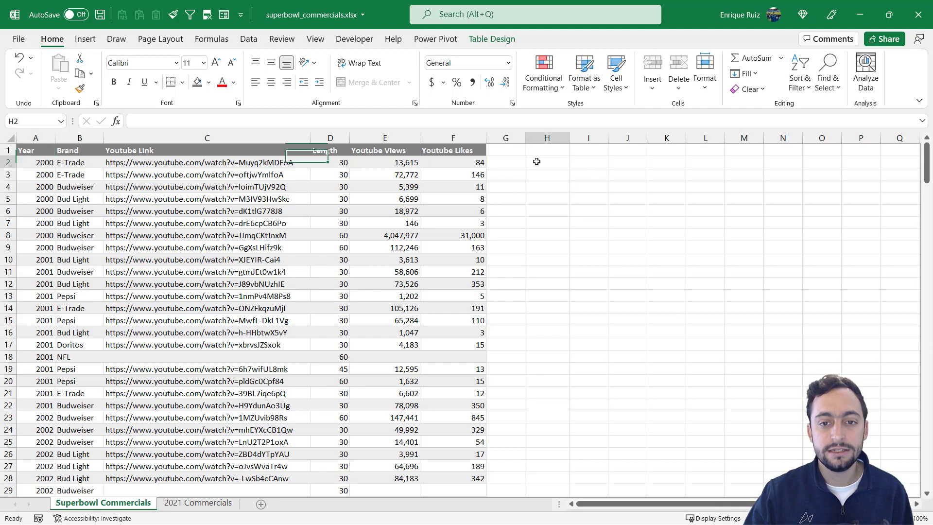
text(=UNIQ)
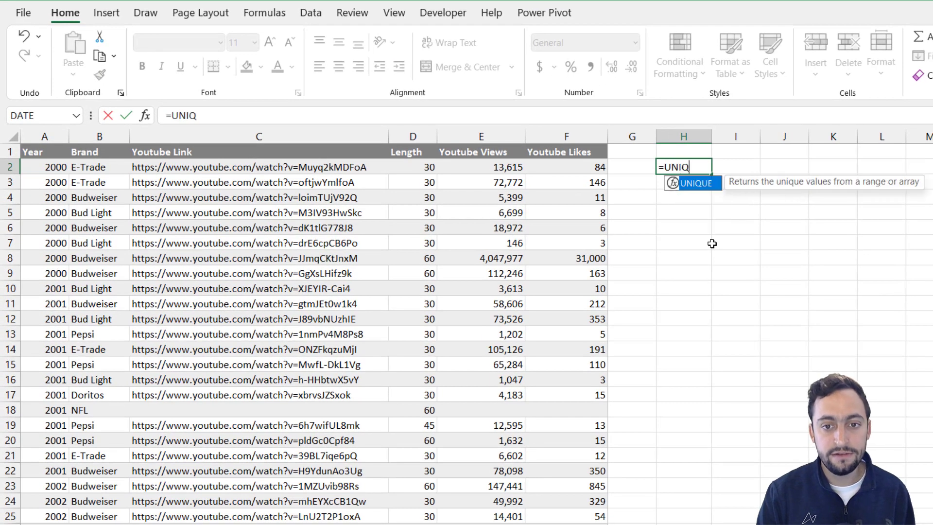
text(UE()
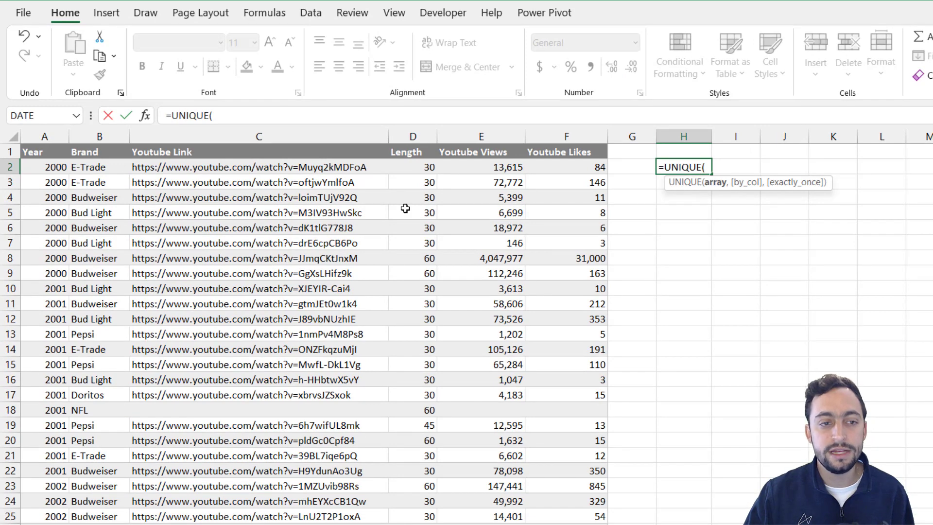
click(111, 148)
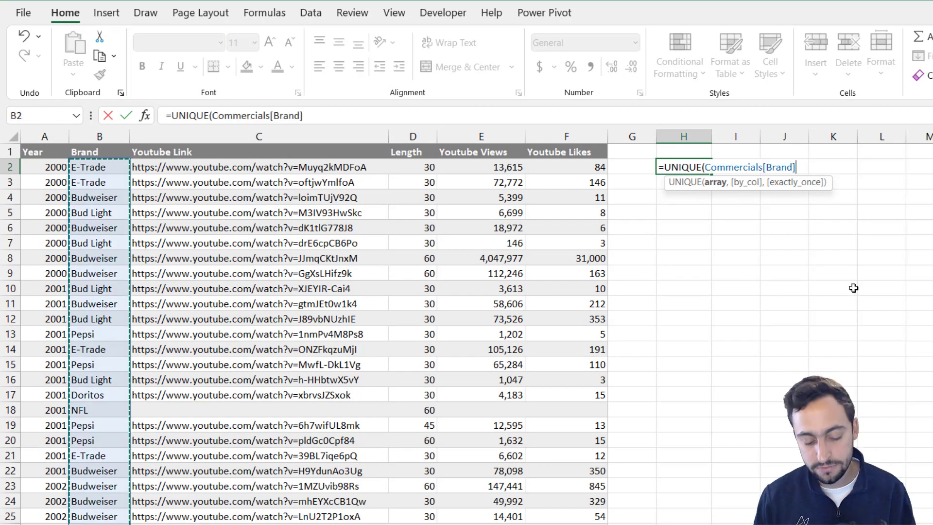
text())
key(Return)
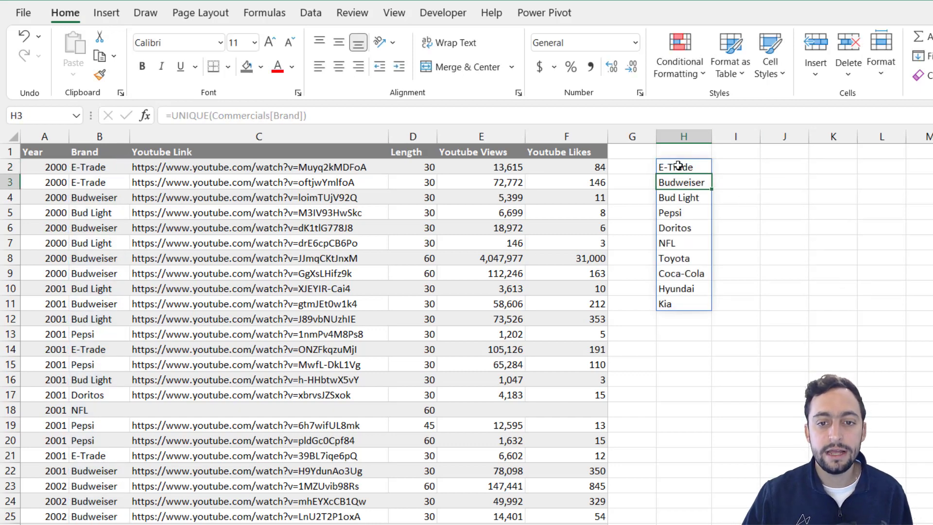
drag(676, 167, 681, 303)
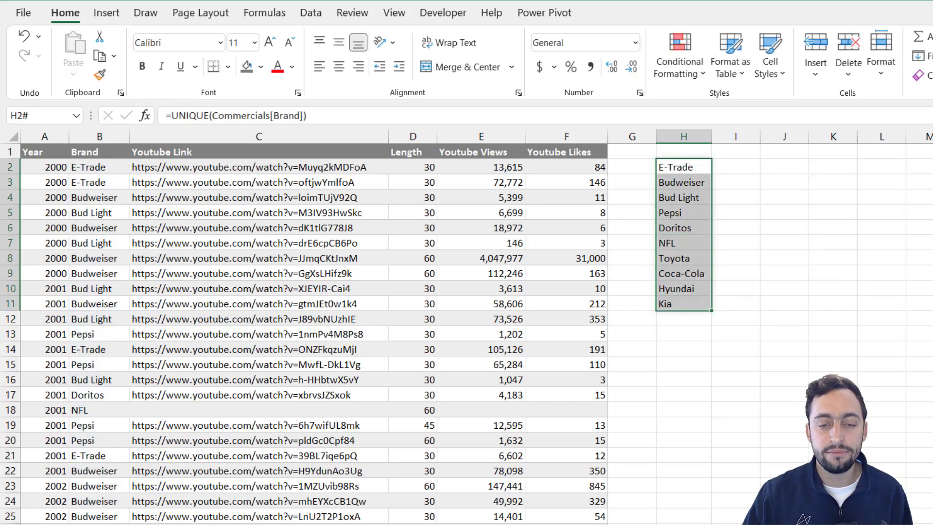
Enter =COUNTIFS(Commercials[Brand],H2#) in cell I2 to count the commercials for every brand in the spilled list.
click(748, 168)
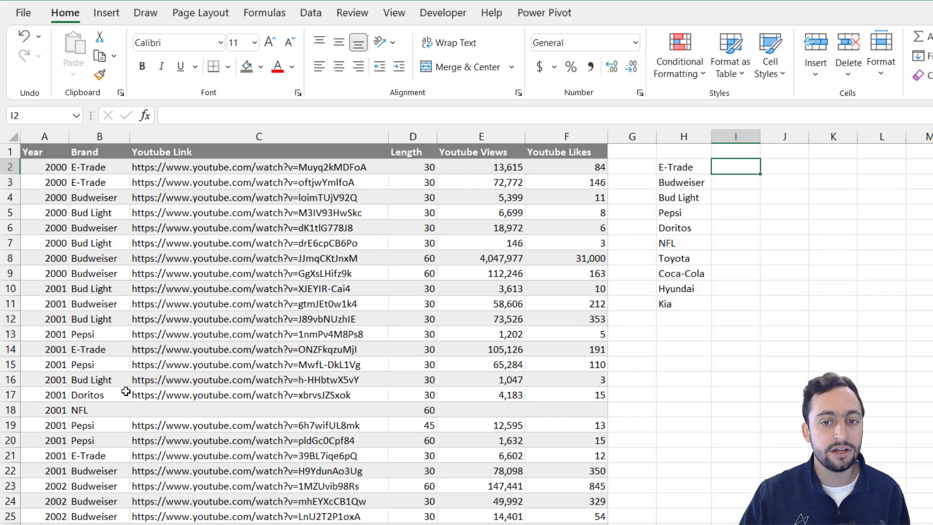
text(=COUN)
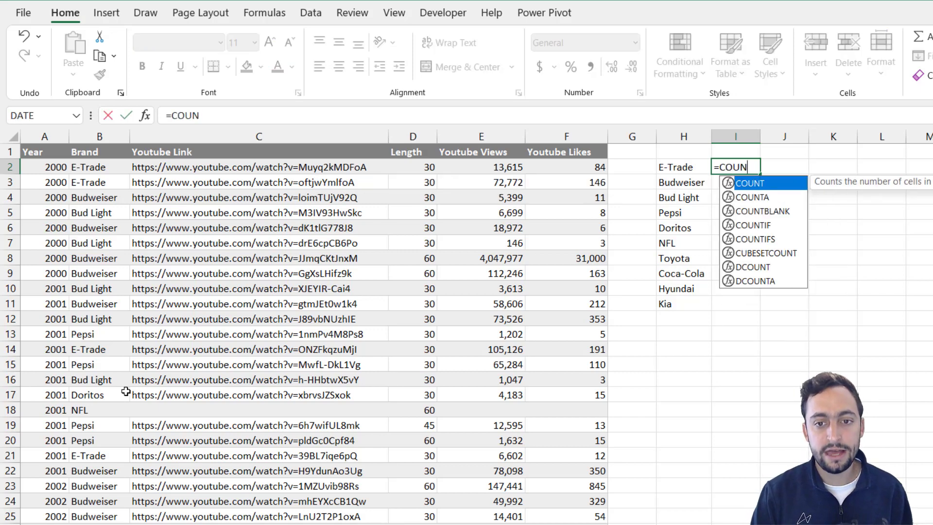
text(TIES)
key(BackSpace)
key(BackSpace)
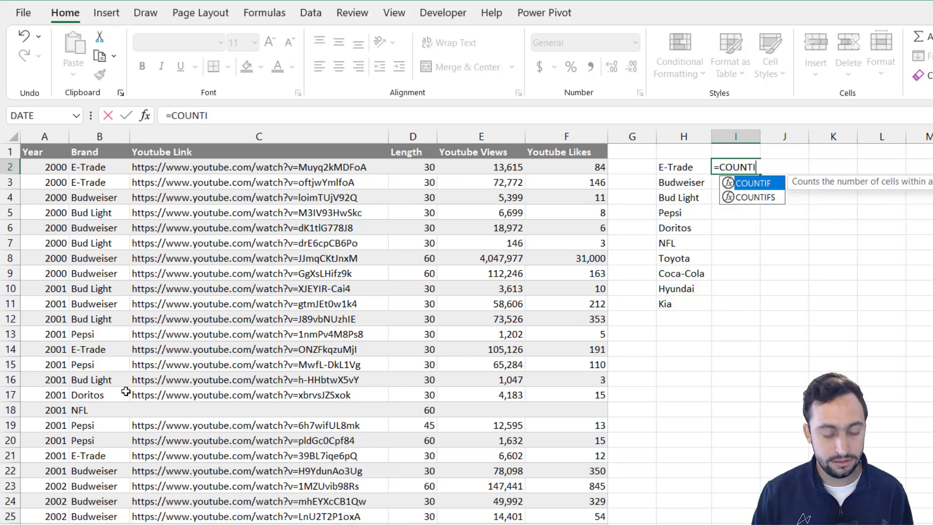
text(FS()
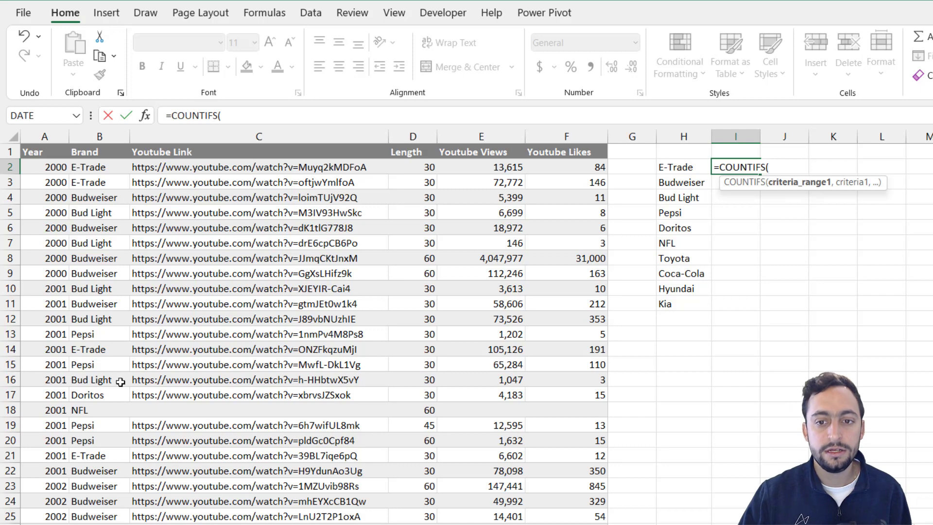
click(111, 144)
text(,)
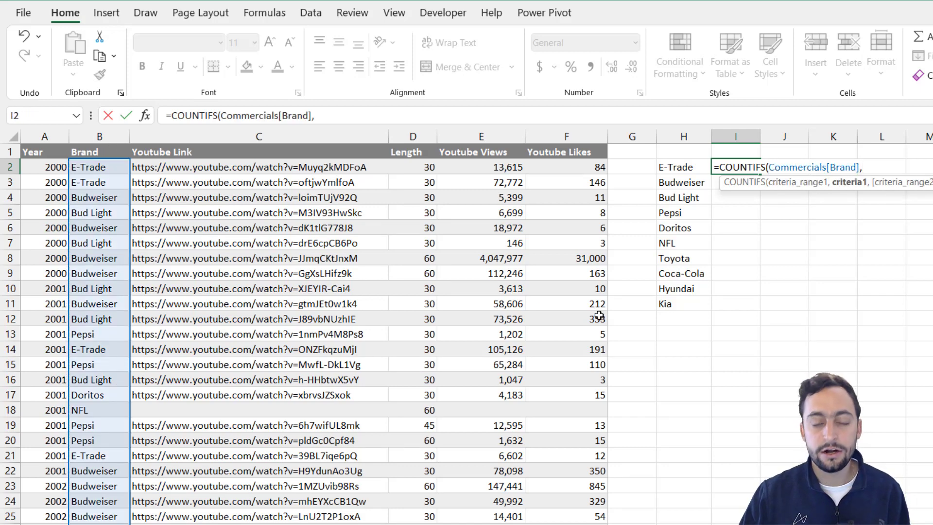
click(684, 166)
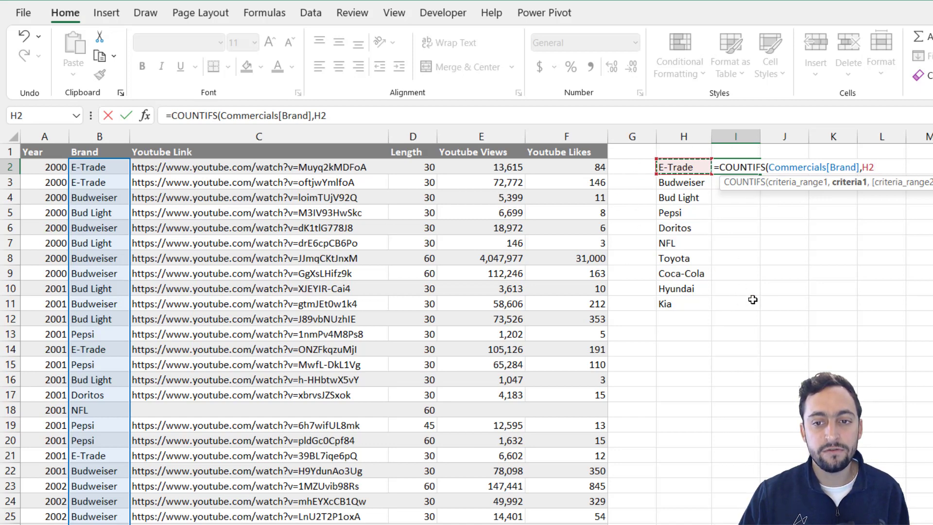
text(#)
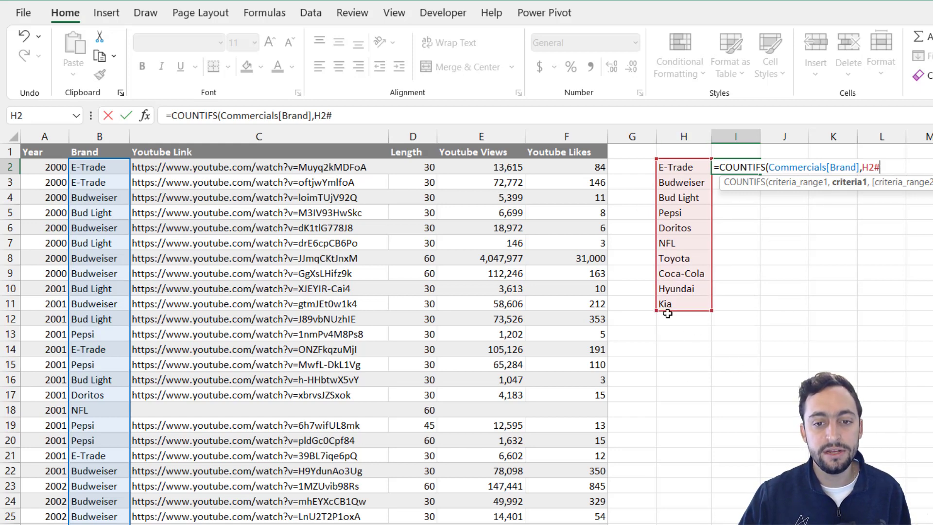
text())
key(Return)
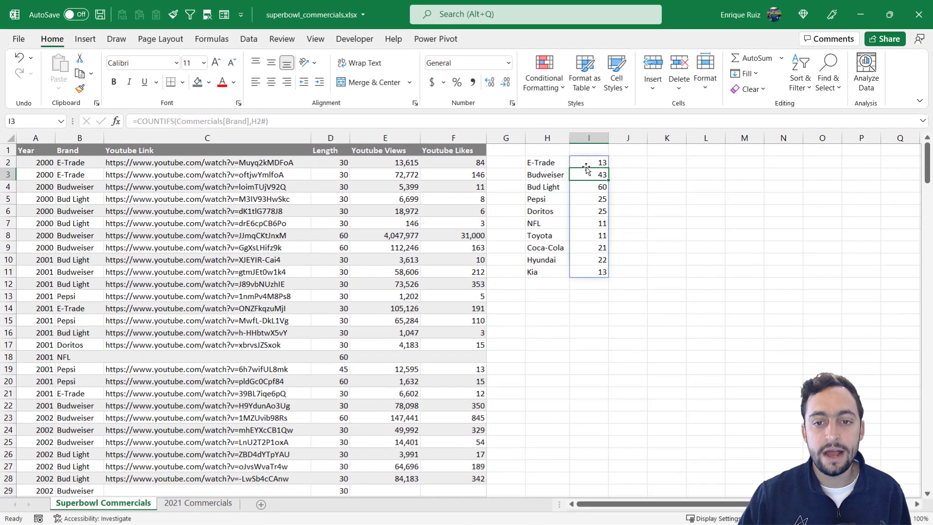
drag(671, 165, 672, 290)
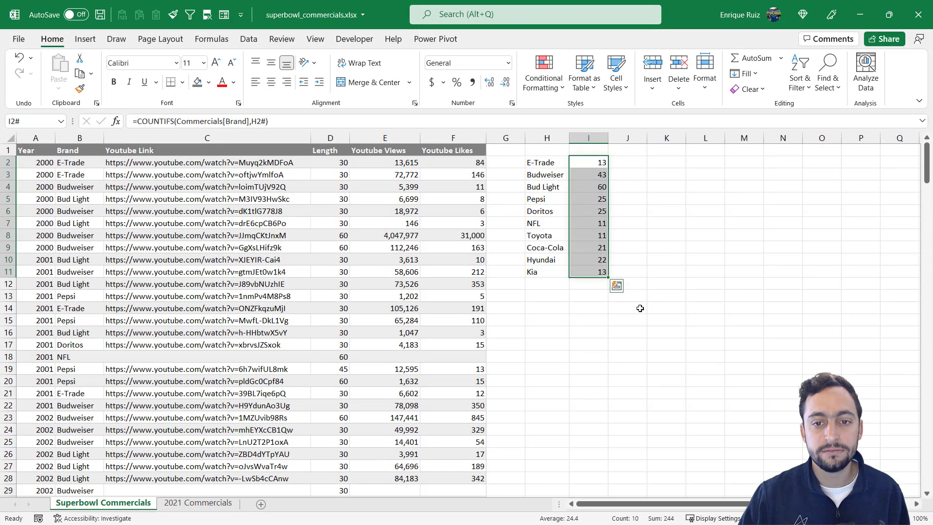
click(602, 165)
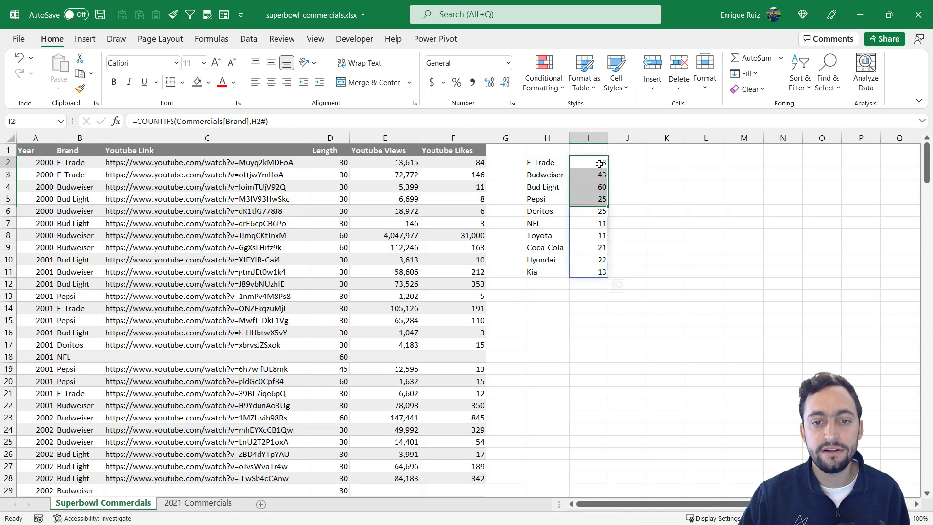
Check the E-Trade count by filtering the Brand column to E-Trade and selecting its entries, and remove the filter again.
click(247, 210)
key(ctrl+shift+l)
key(ctrl+Up)
key(Left)
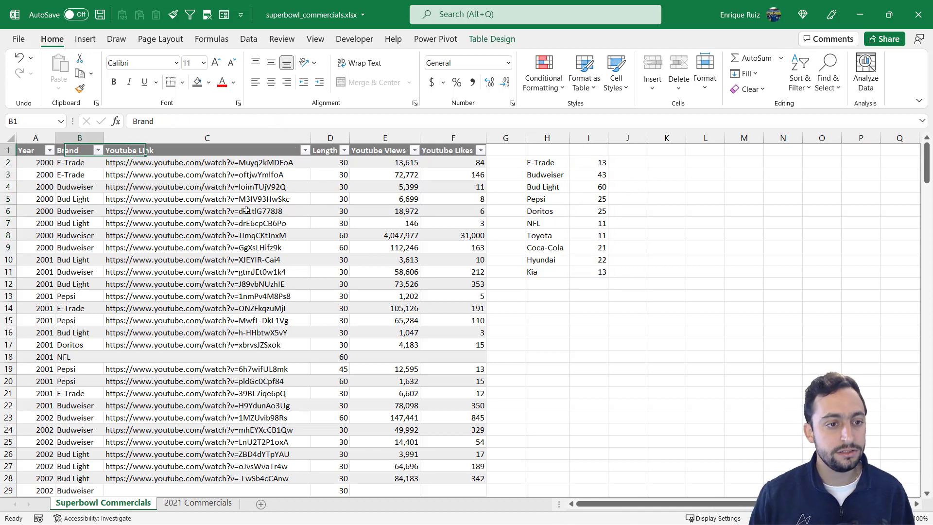
key(alt+Down)
key(Down)
key(Down)
key(Down)
key(Down)
key(Down)
key(space)
key(Down)
key(Down)
key(Down)
key(Down)
key(Down)
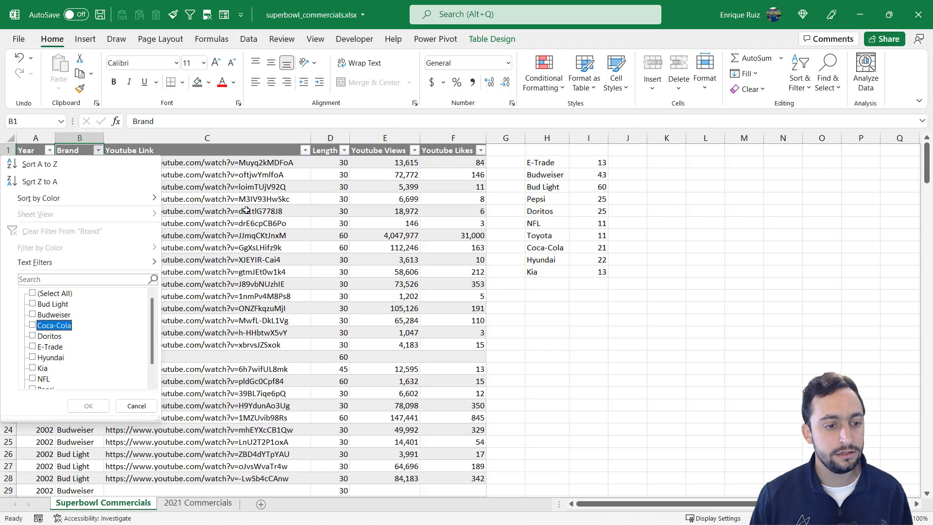
key(space)
key(Return)
key(ctrl+shift+Down)
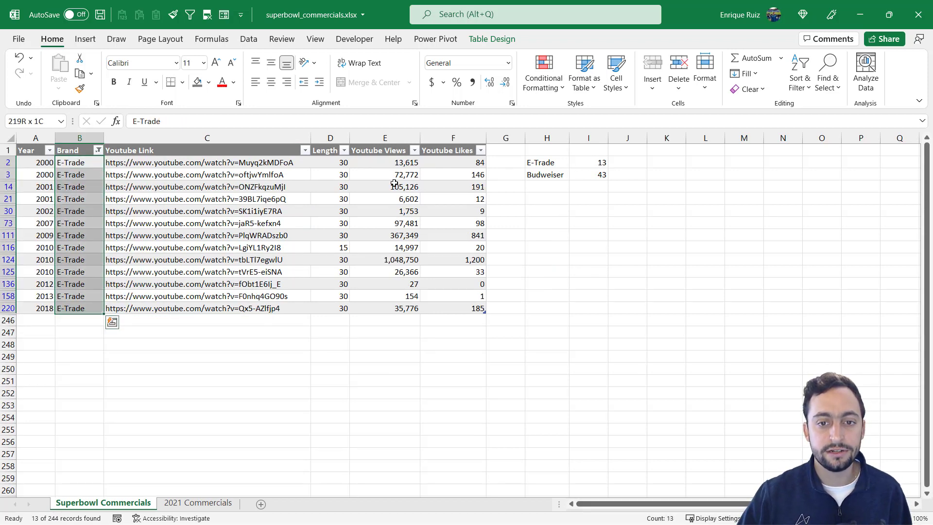
click(178, 188)
key(ctrl+shift+l)
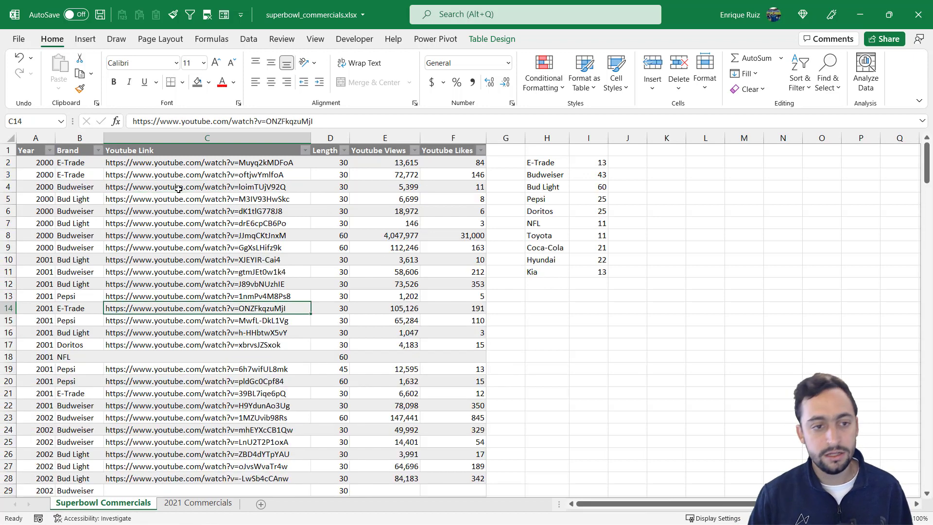
Examine the UNIQUE formula in cell H2 and the COUNTIFS formula in cell I2.
key(ctrl+Up)
key(Right)
key(Right)
key(Right)
key(Right)
key(Right)
key(Down)
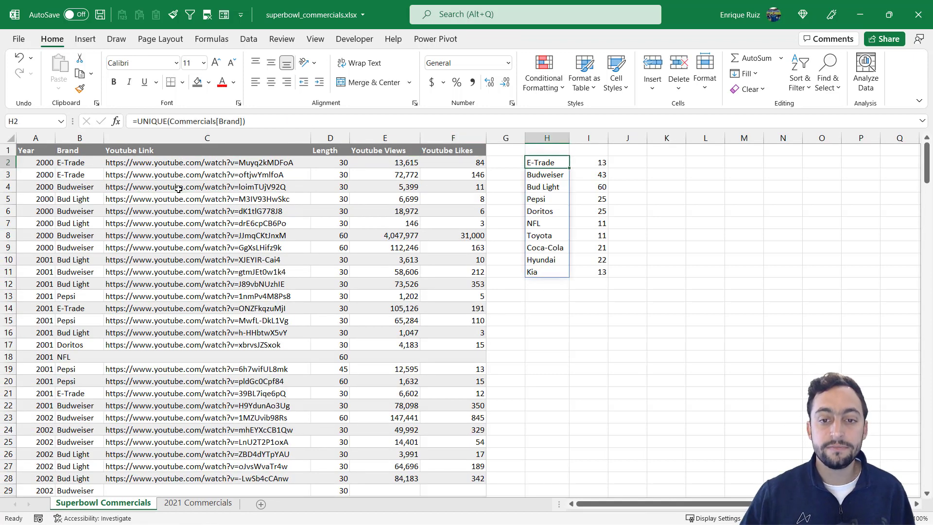
key(Right)
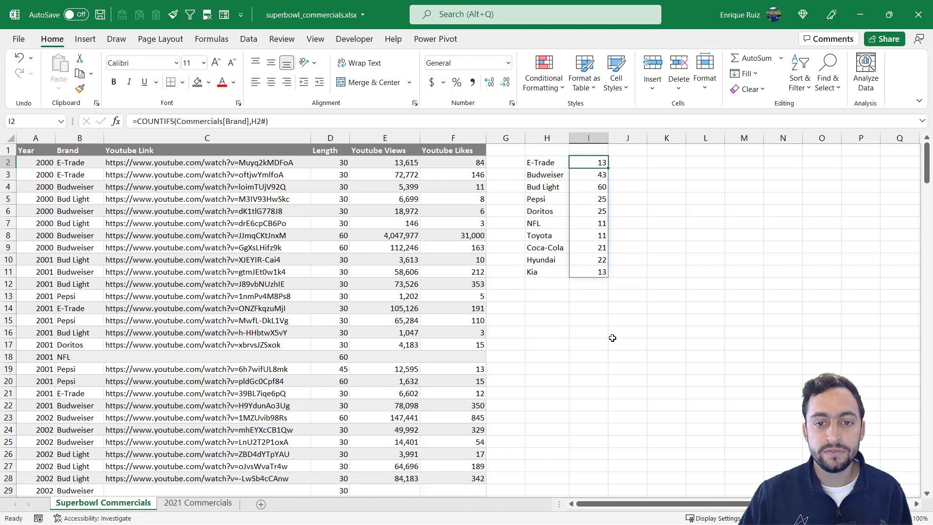
Sort the brand list alphabetically by changing the H2 formula to =SORT(UNIQUE(Commercials[Brand])), and select a cell in the count list.
key(Left)
click(140, 121)
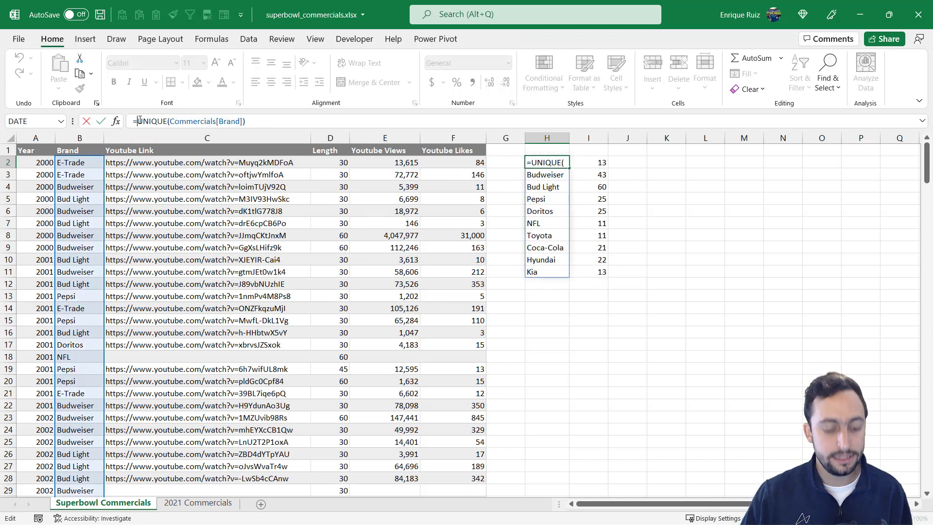
text(SORT)
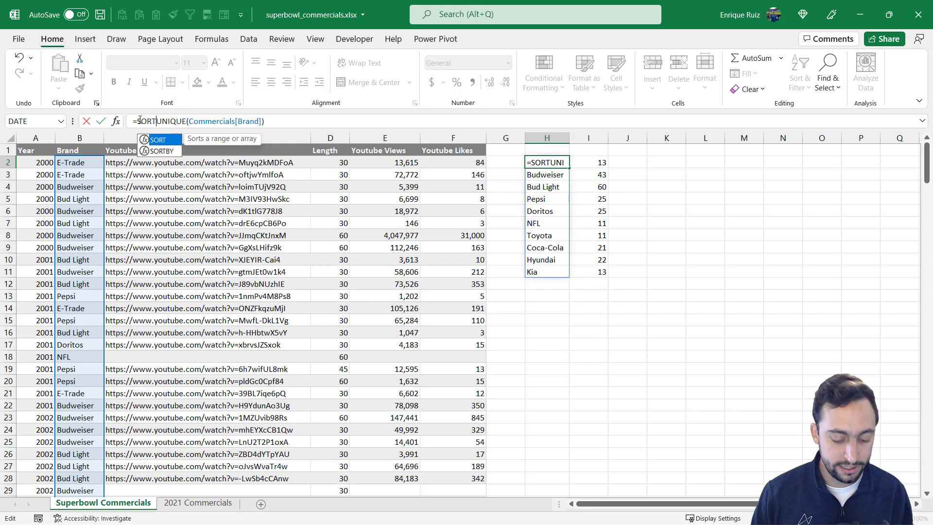
text(()
click(276, 122)
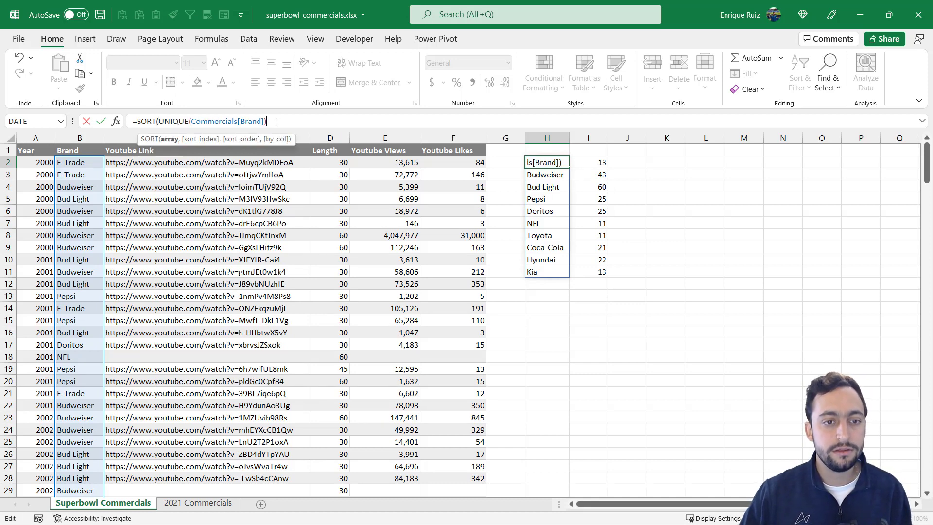
text())
key(Return)
key(Up)
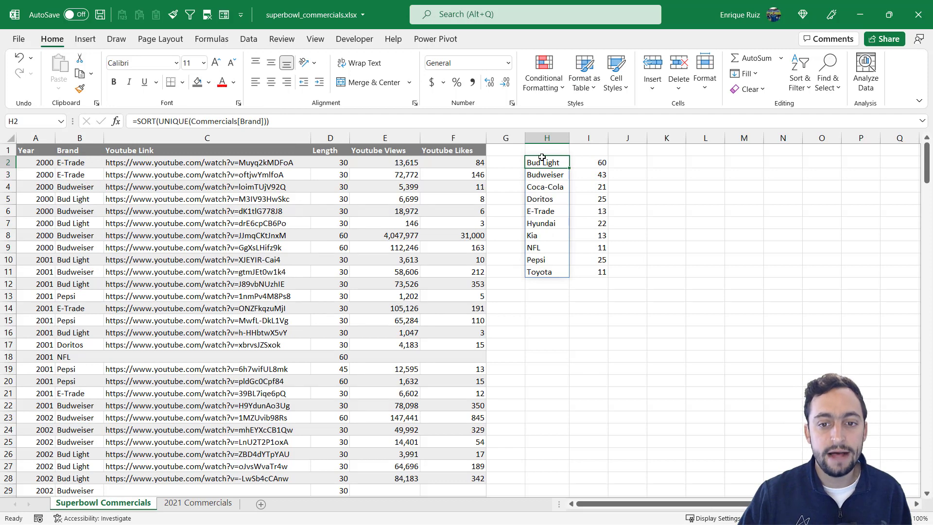
click(592, 171)
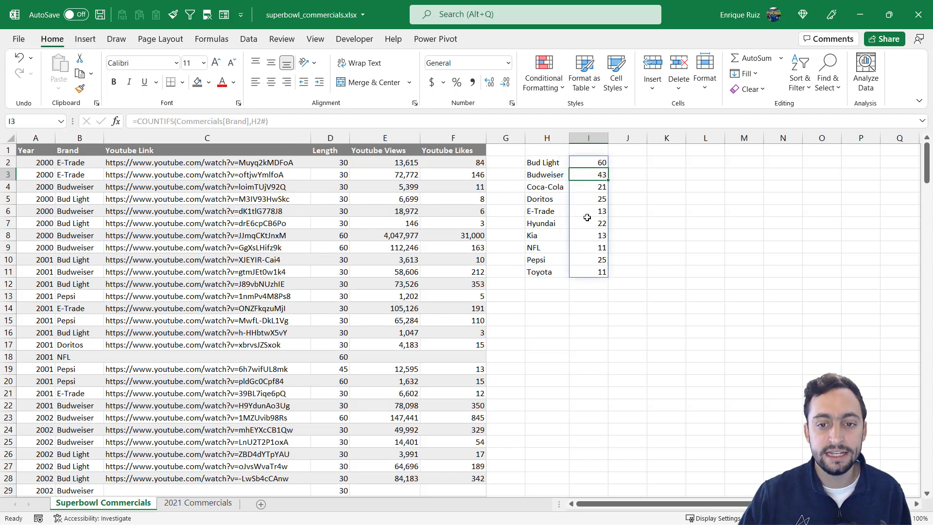
Try to sort the brands by their counts with =SORTBY(UNIQUE(Commercials[Brand]),I2#) in cell H2.
click(548, 162)
click(154, 121)
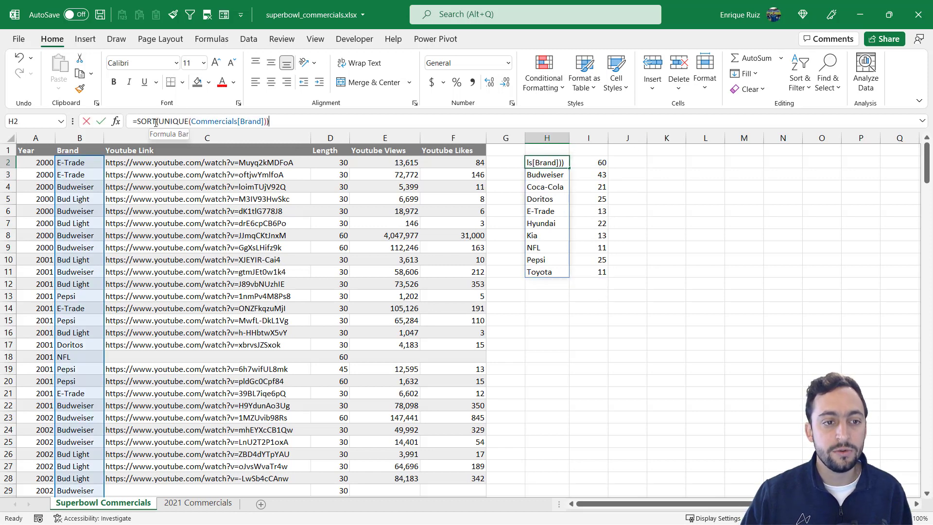
text(BY)
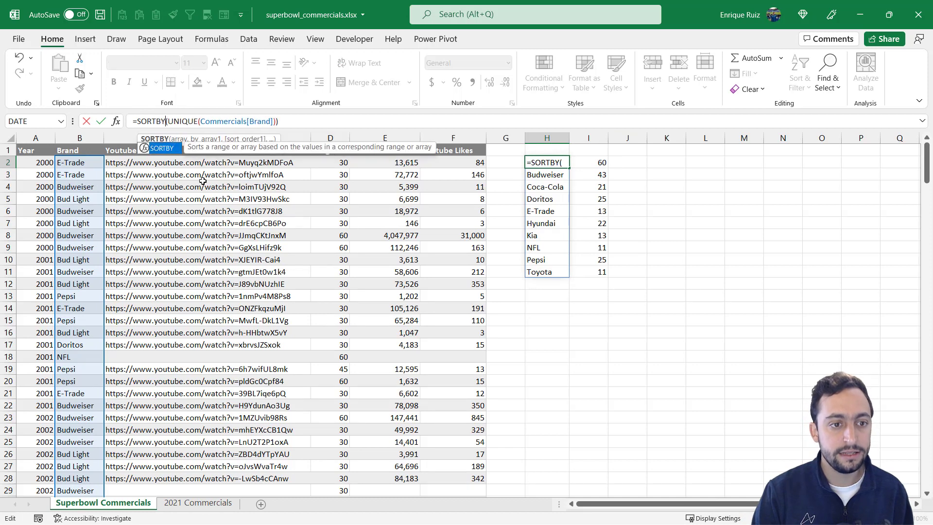
click(295, 122)
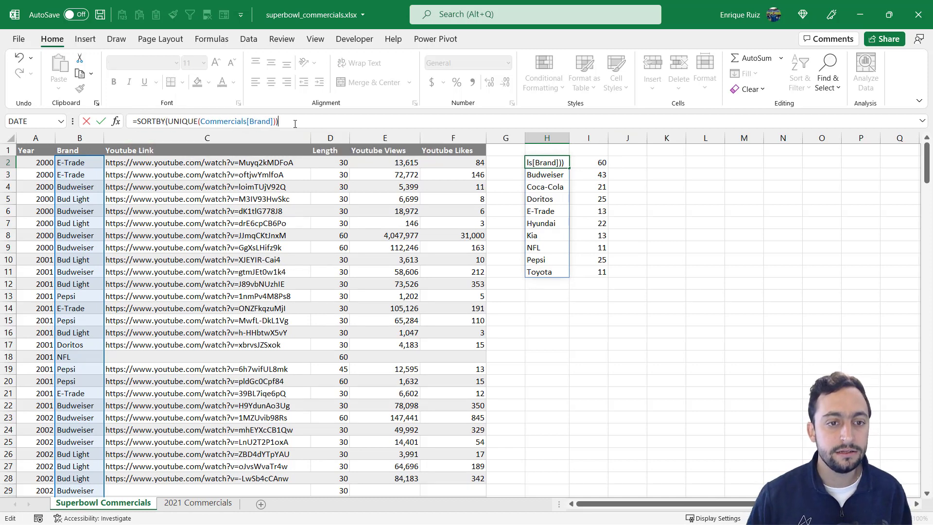
key(Left)
text(,)
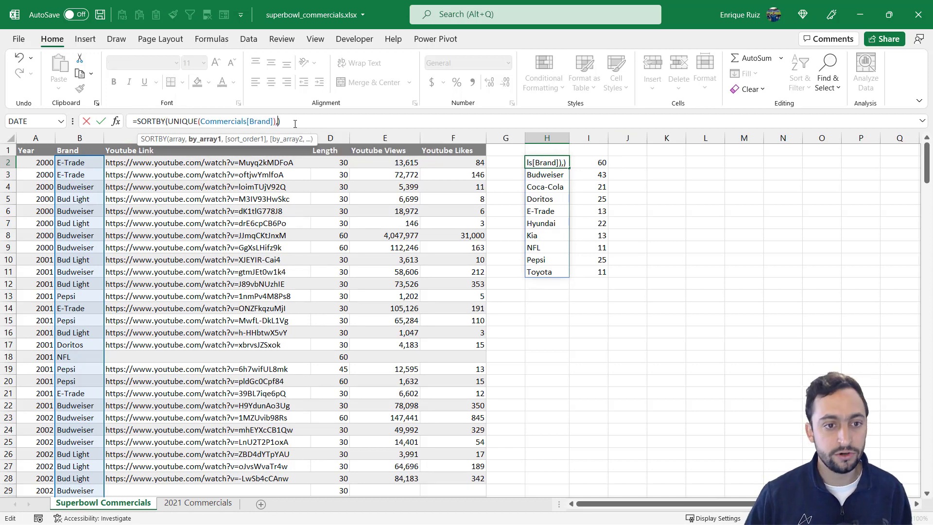
click(598, 164)
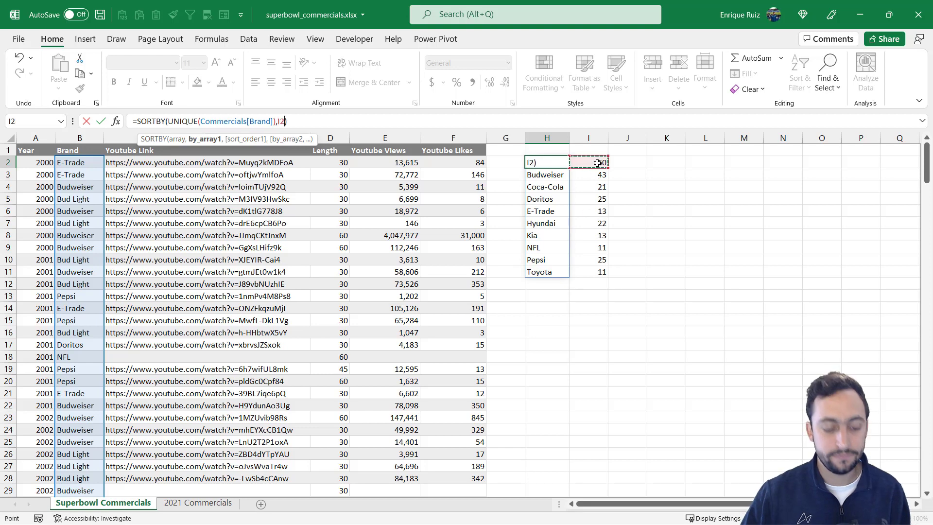
text(#))
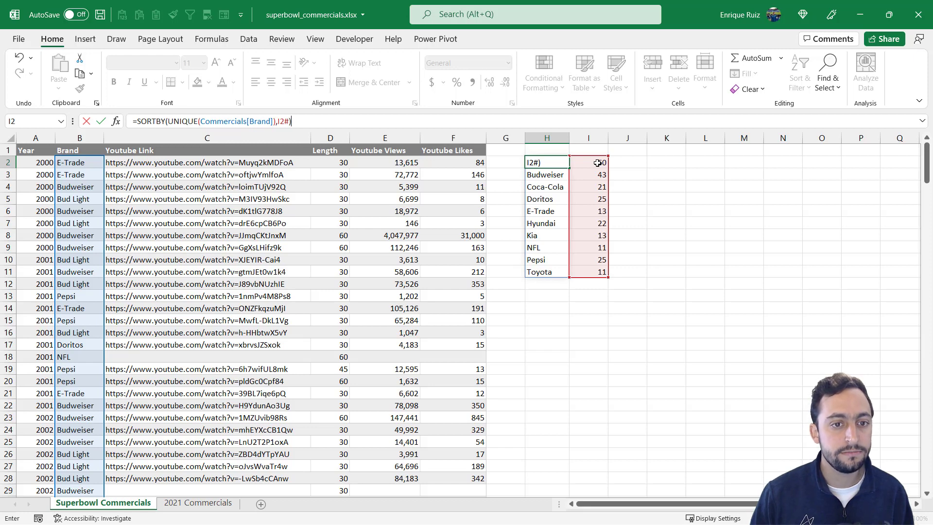
key(Return)
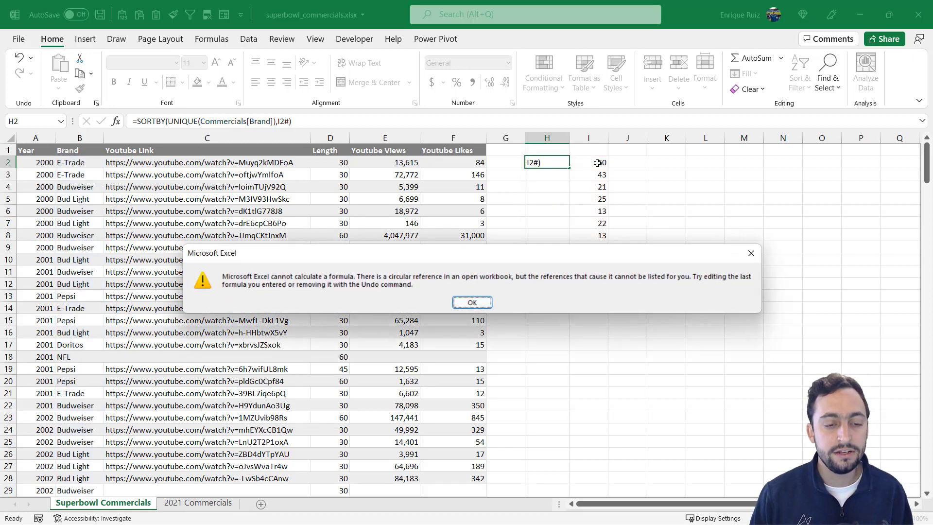
key(Return)
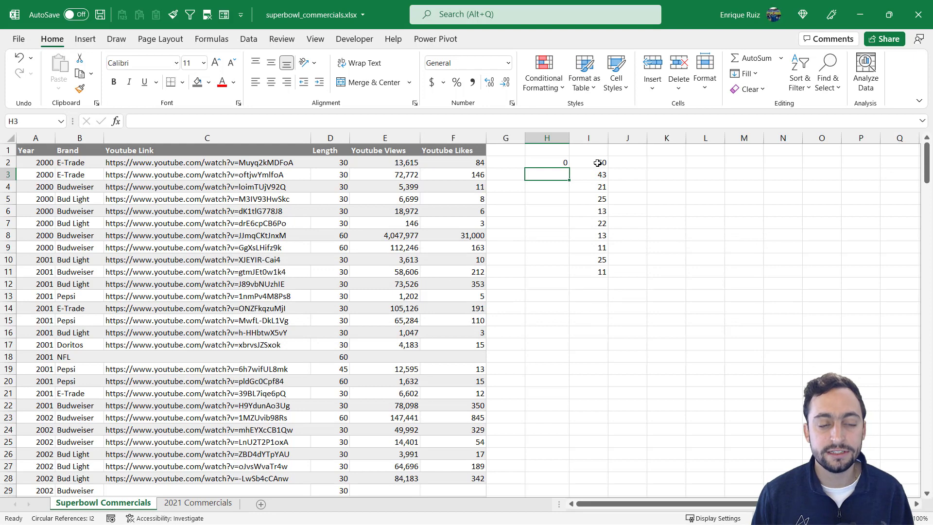
Strip the SORTBY function and its I2# argument from cell H2, restoring the formula =UNIQUE(Commercials[Brand]).
key(Up)
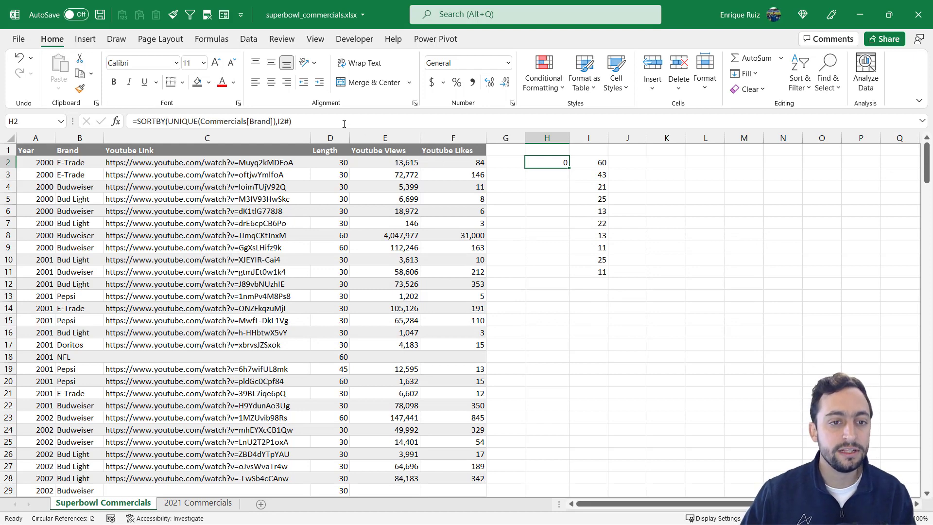
click(344, 124)
key(BackSpace)
key(BackSpace)
key(BackSpace)
key(BackSpace)
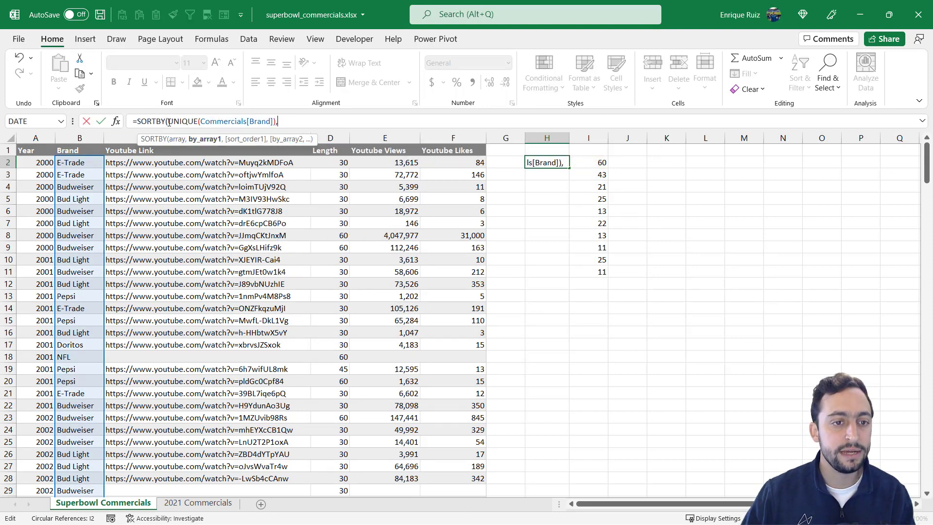
click(169, 122)
key(BackSpace)
key(BackSpace)
key(BackSpace)
key(BackSpace)
key(BackSpace)
key(BackSpace)
key(BackSpace)
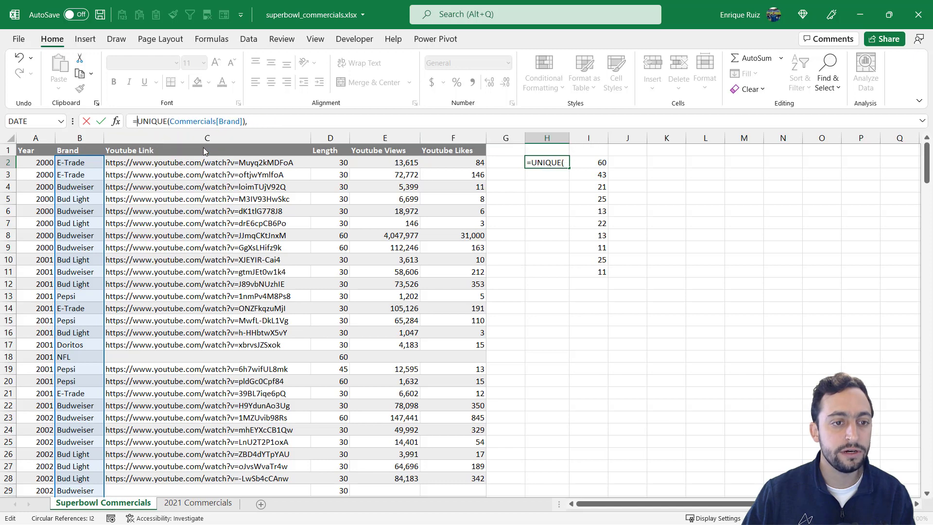
key(End)
key(BackSpace)
key(Return)
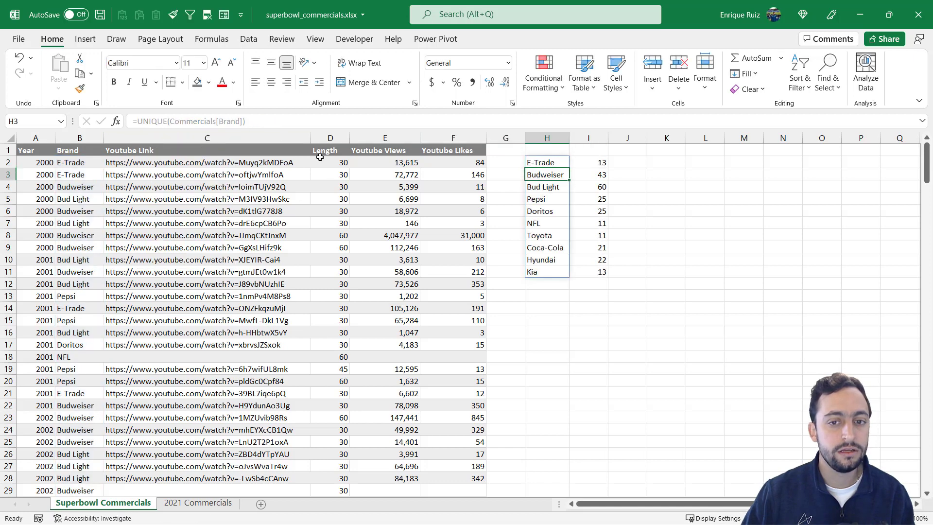
Compare the brand formula in H2 with the count formula in I2 to see how they depend on each other.
click(554, 162)
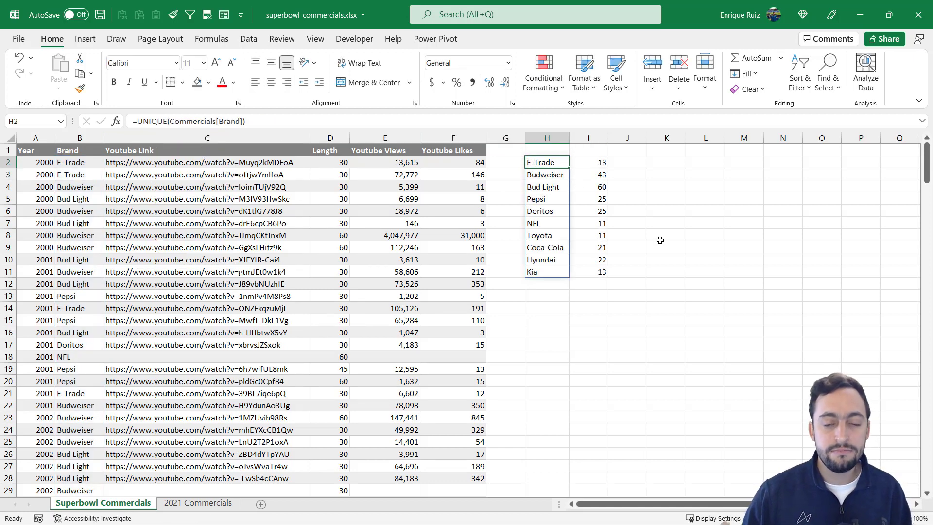
click(591, 165)
key(Left)
key(Right)
key(Left)
key(Right)
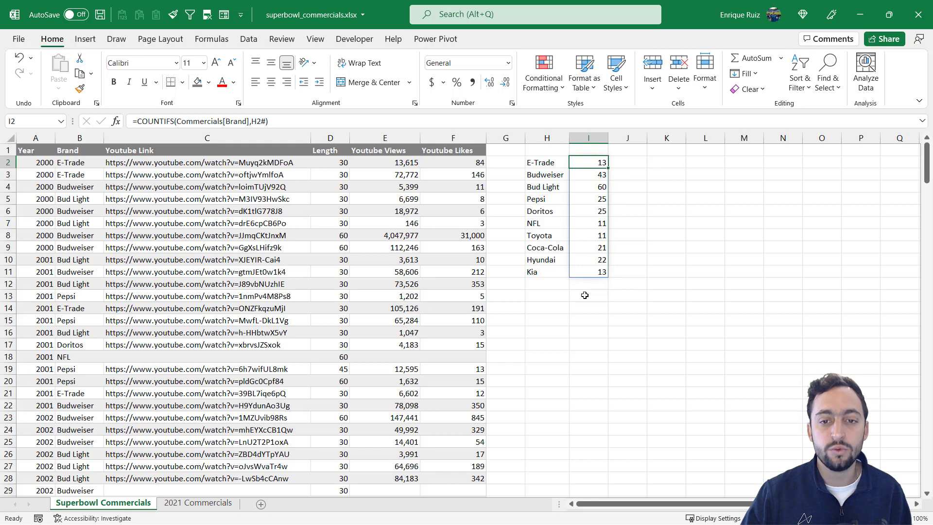
key(Left)
key(Right)
key(Left)
key(Right)
click(547, 163)
click(584, 163)
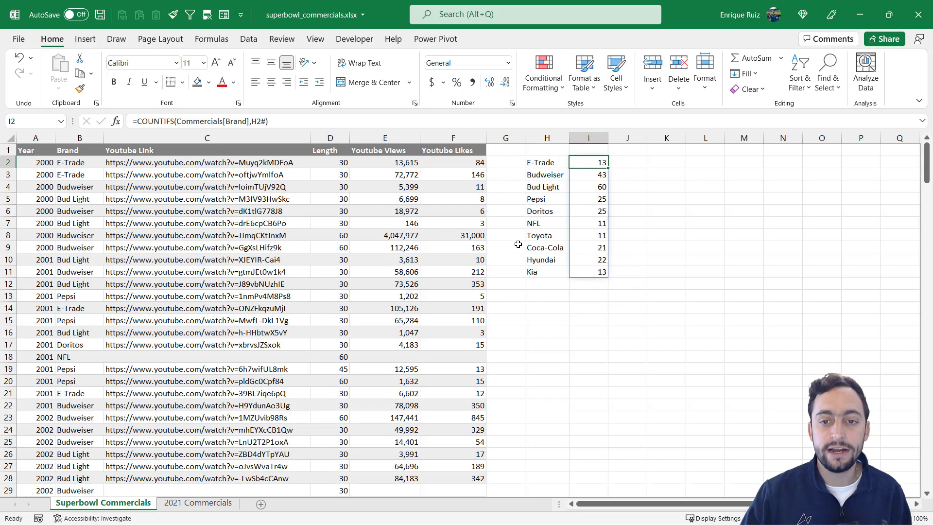
Enter =CHOOSE({1,2},H2#,I2#) in cell K2 to combine the brands and their counts into one two-column array.
click(667, 163)
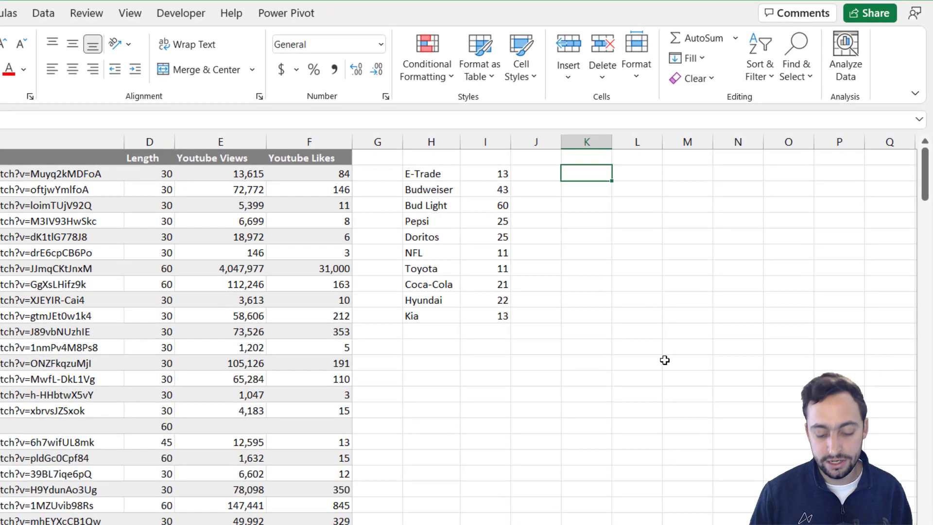
text(=CHOOSE)
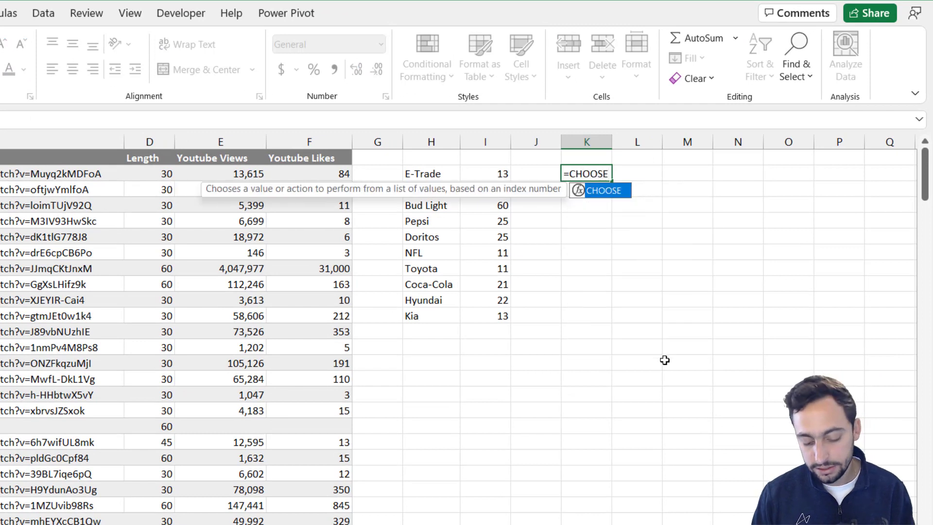
text(({)
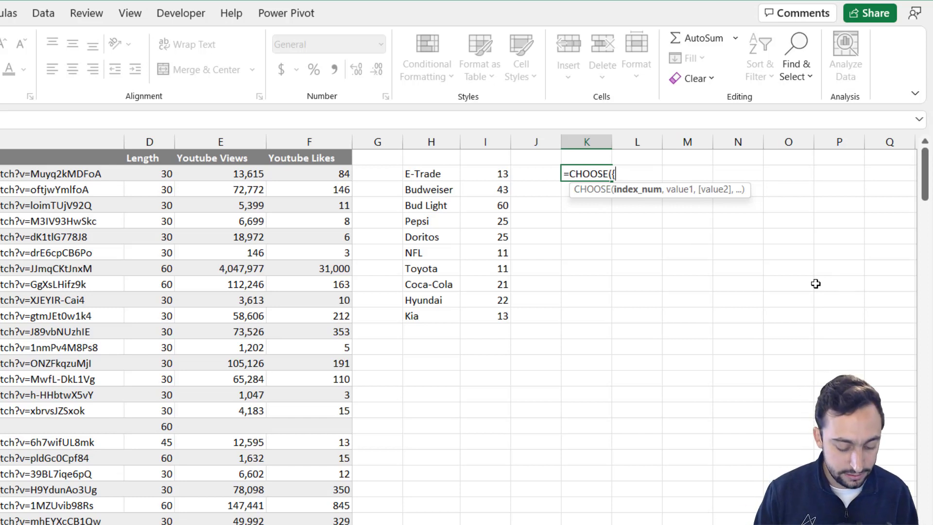
text(1,2)
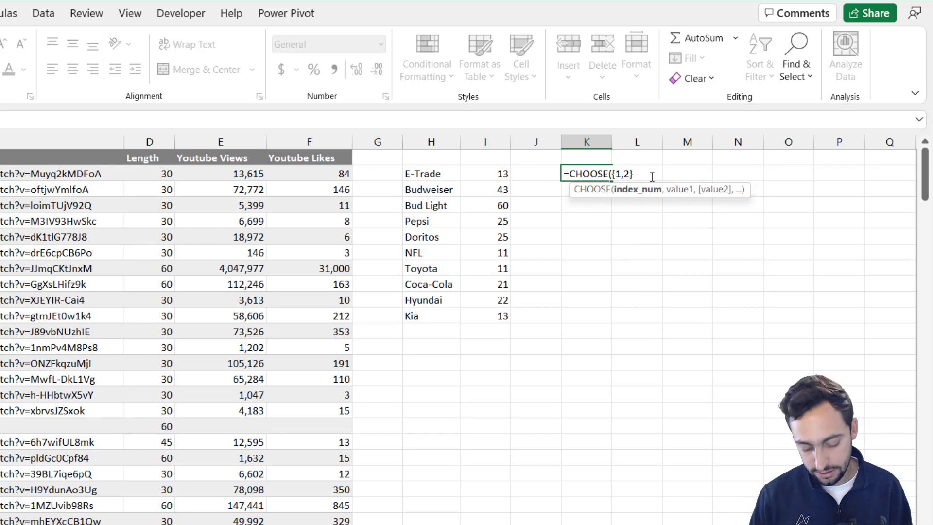
text(,)
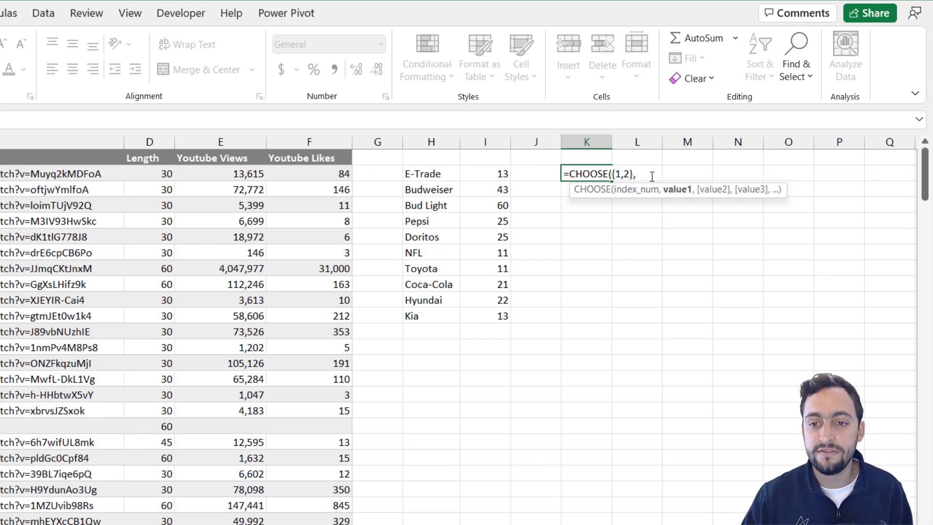
click(439, 173)
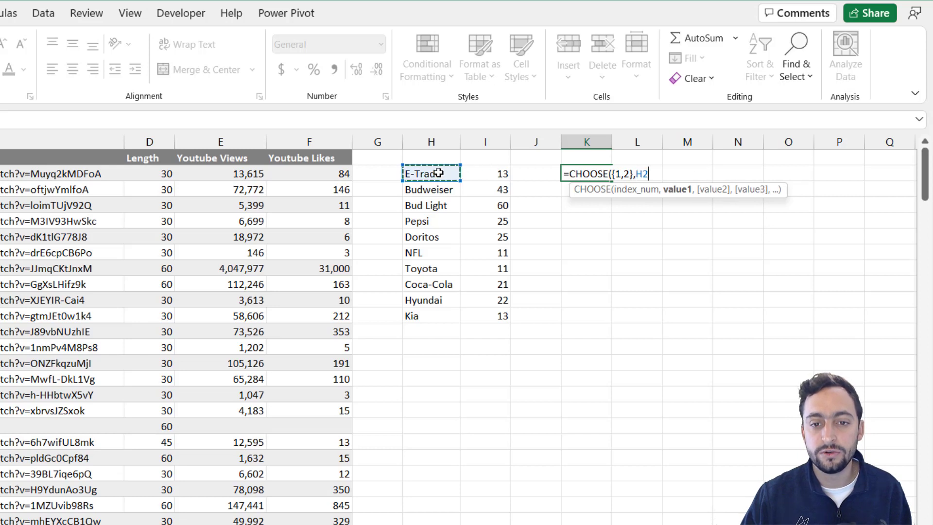
text(#)
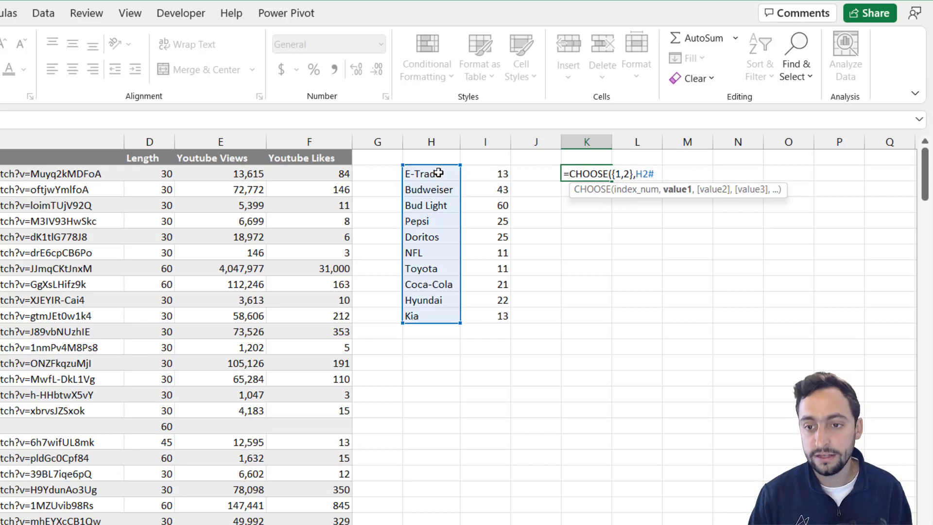
text(,)
click(476, 173)
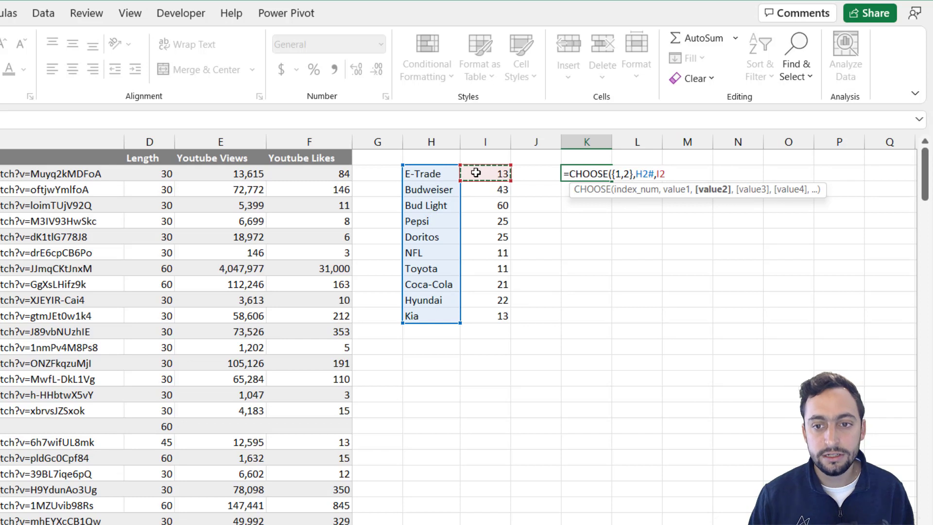
text(#)
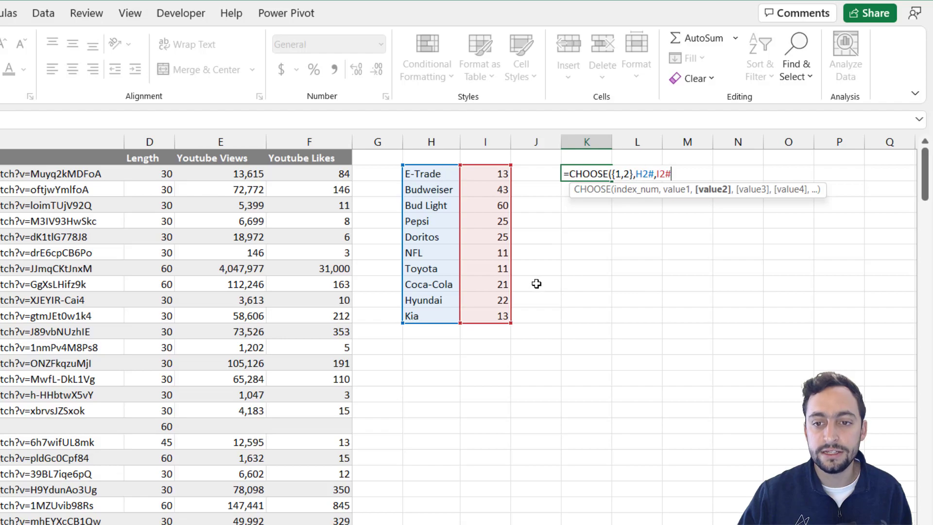
text())
key(Return)
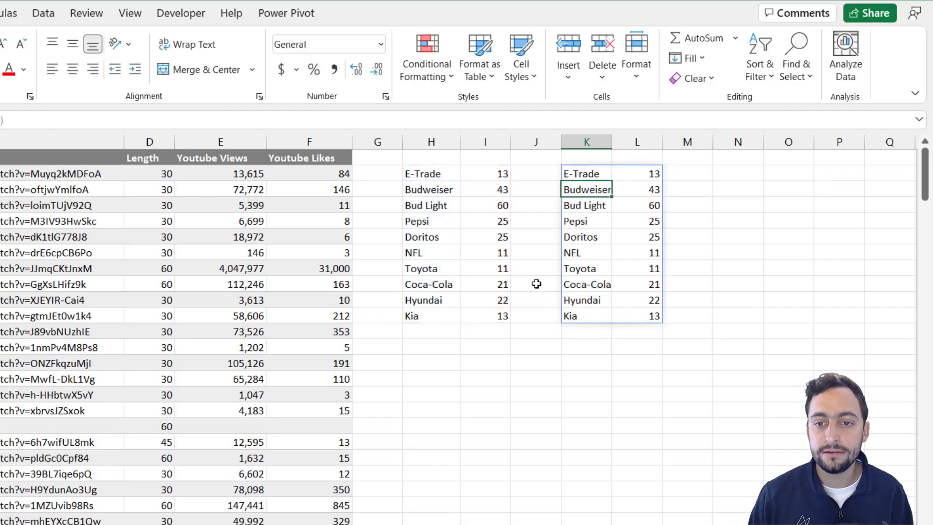
Wrap the K2 formula in SORT so it reads =SORT(CHOOSE({1,2},H2#,I2#),2,-1), ordering brands by descending count.
key(Up)
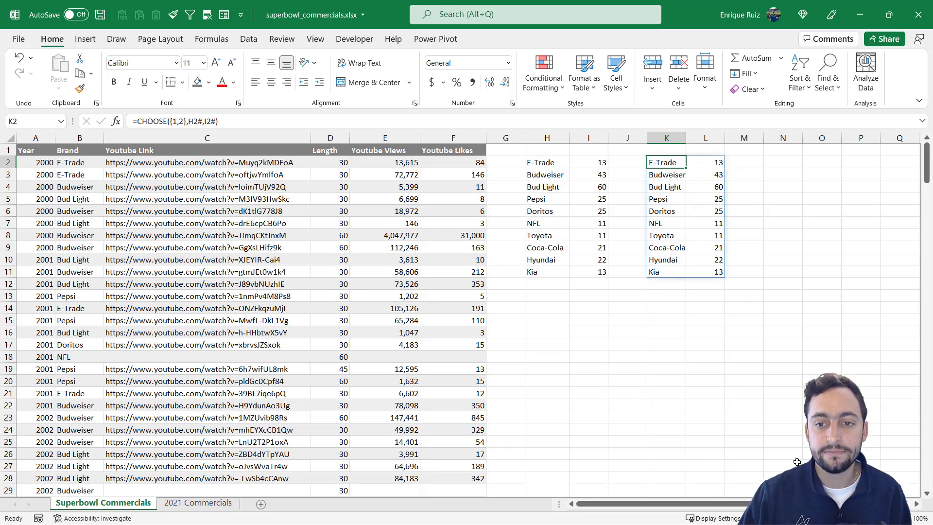
click(138, 121)
text(SORT)
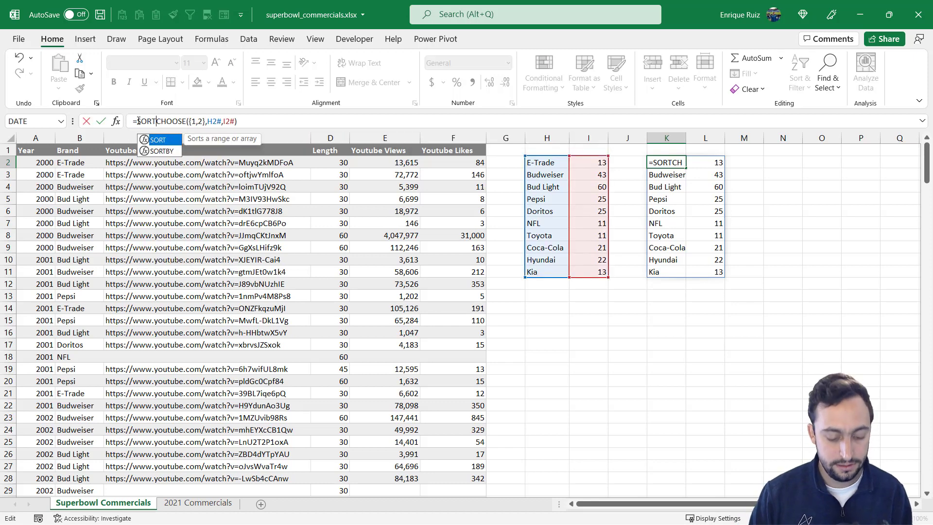
text(()
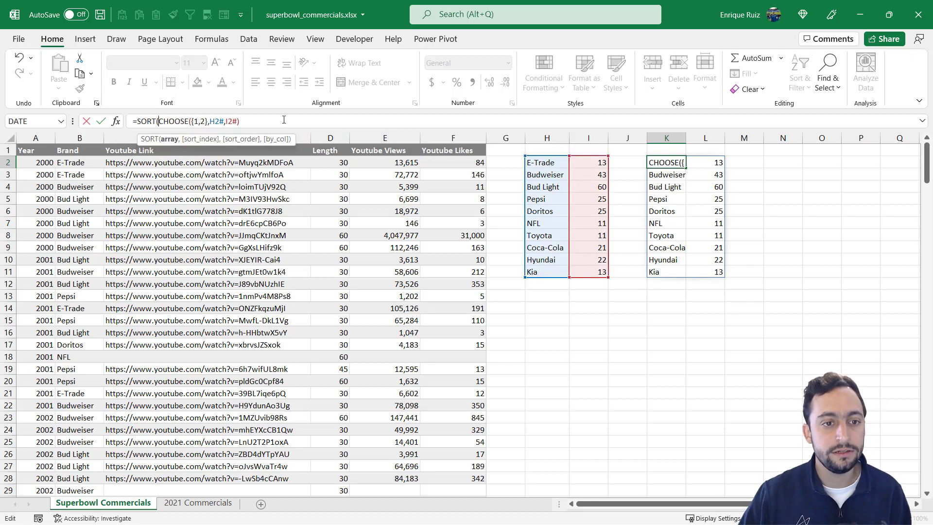
click(284, 120)
text(),2)
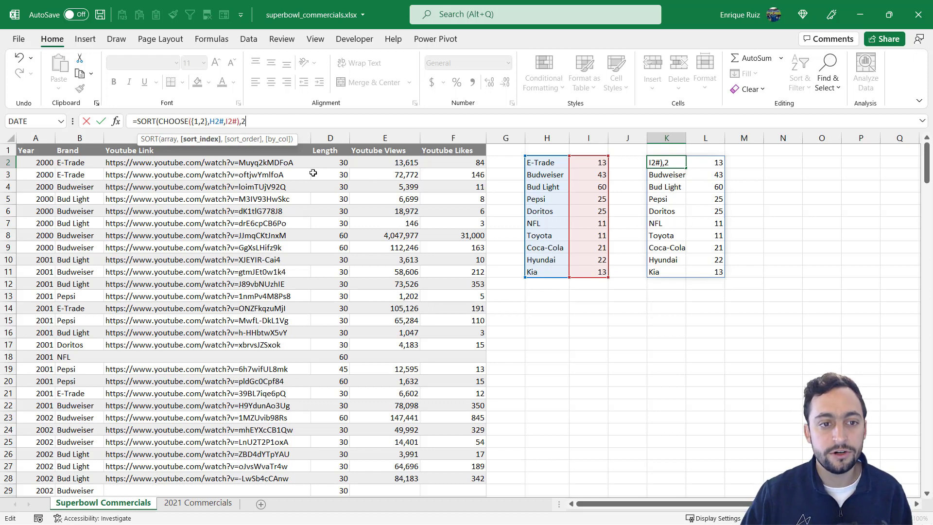
text(,)
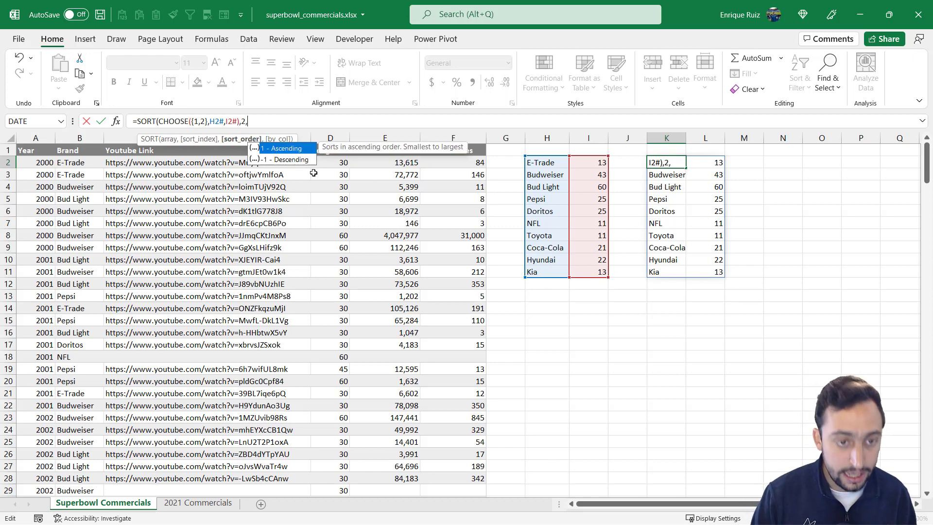
text(-1))
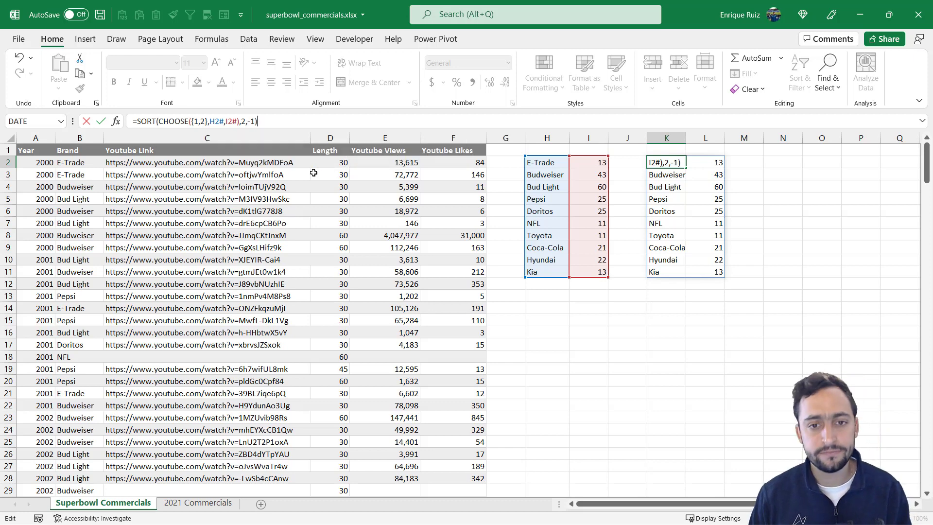
key(ctrl+Return)
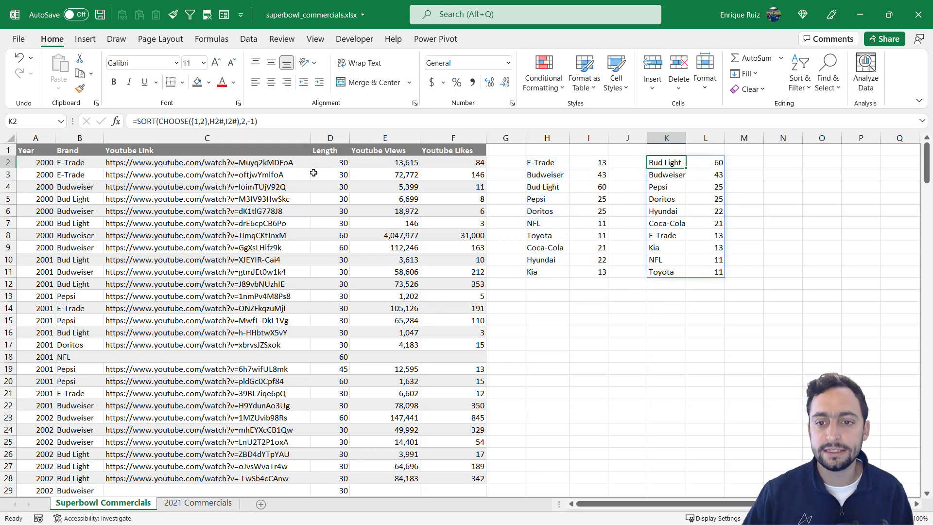
drag(656, 164, 695, 271)
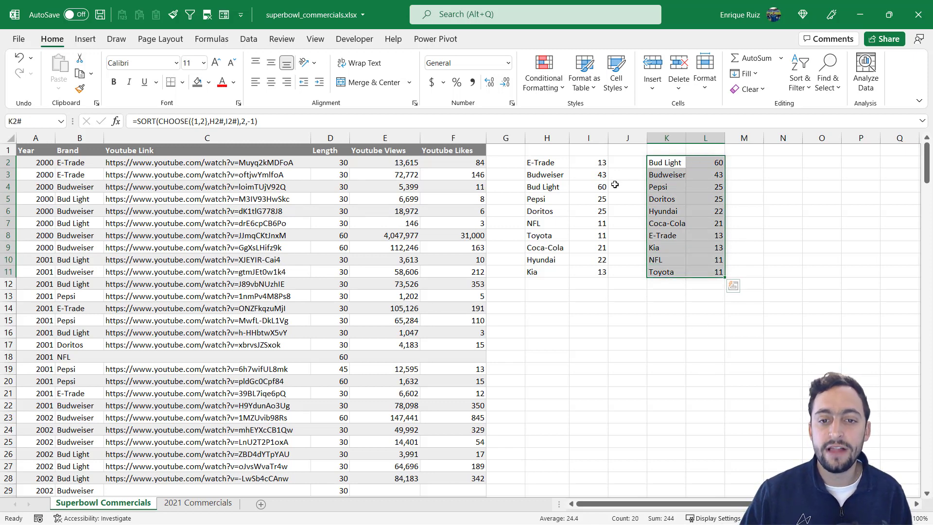
Delete the helper formulas in I2 and H2 to test the K2 summary's dependence on them, and undo both deletions.
click(582, 163)
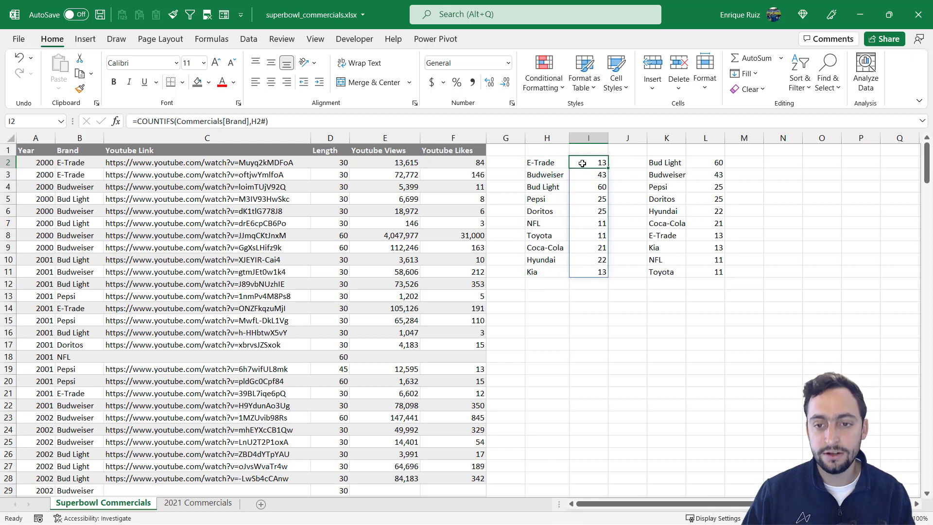
key(Delete)
click(559, 162)
key(Delete)
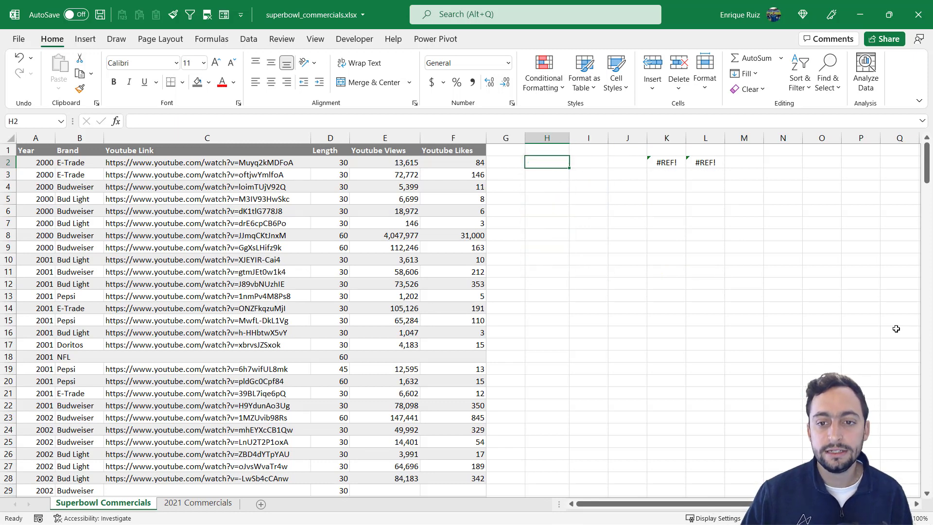
key(ctrl+z)
key(ctrl+z)
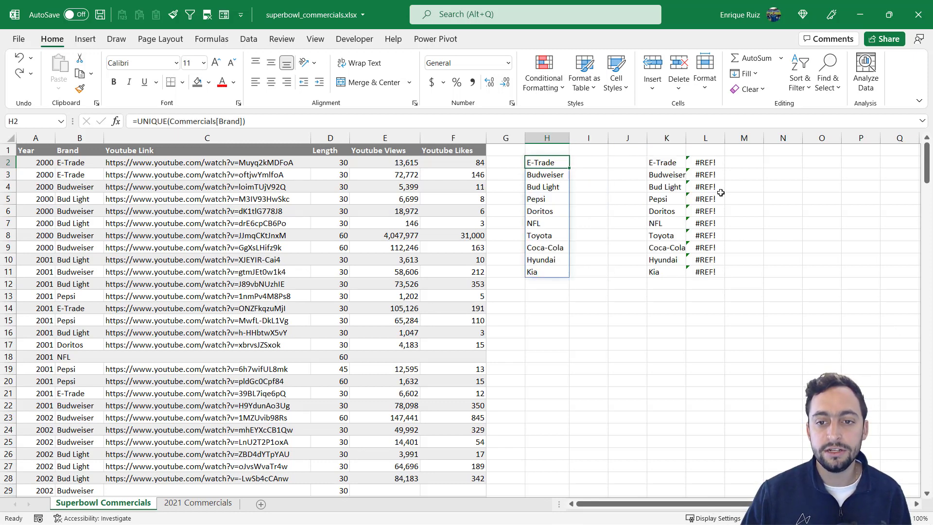
Expand the formula bar and start a multi-line LET formula in cell N2.
click(780, 162)
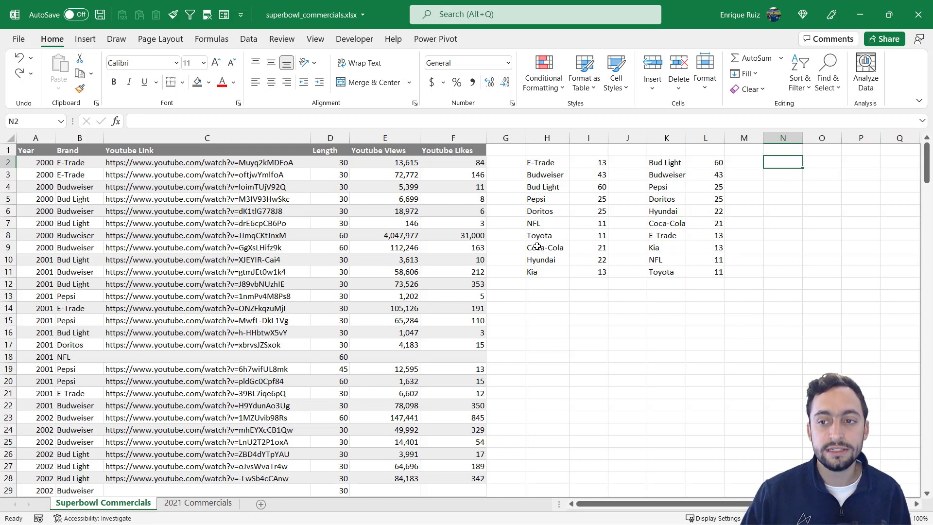
click(922, 120)
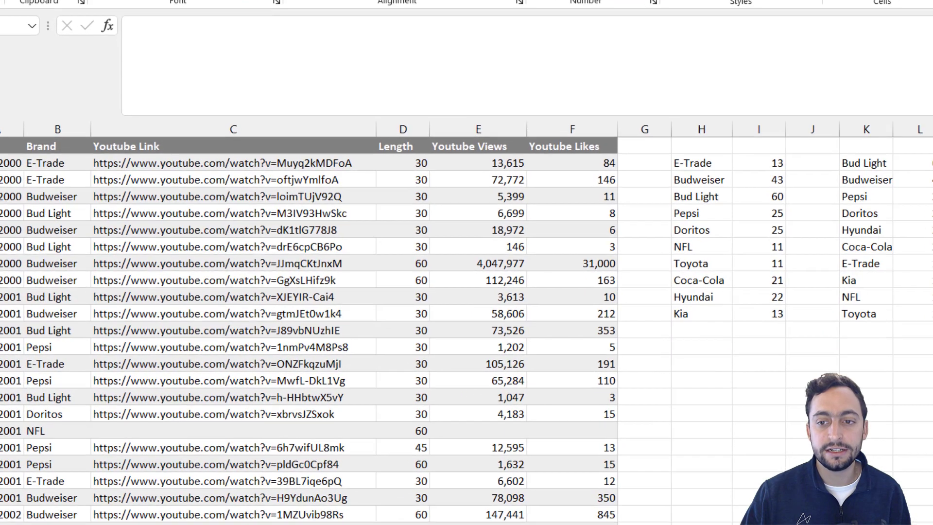
click(292, 122)
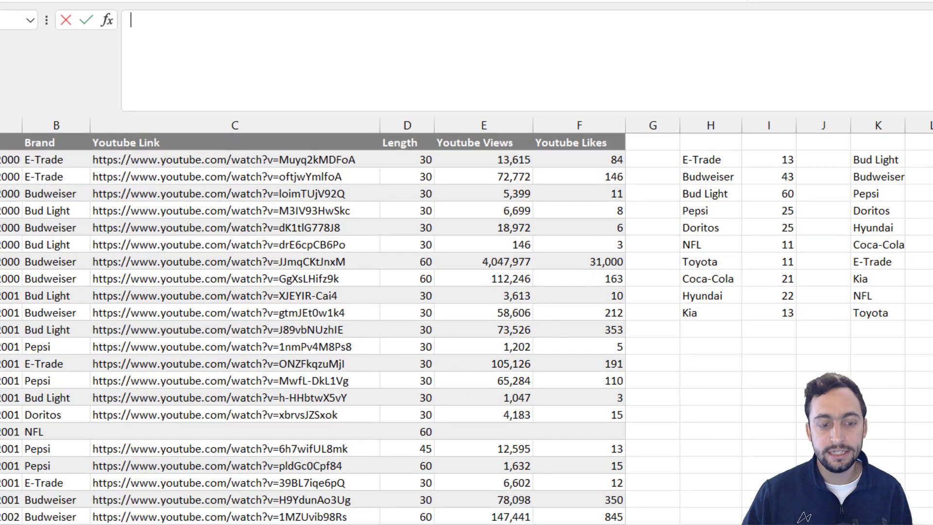
text(=LET)
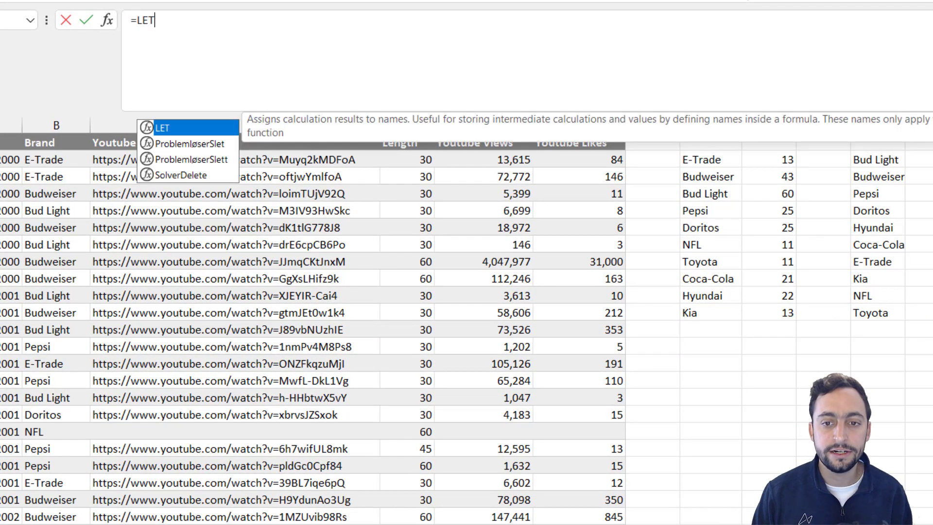
text(()
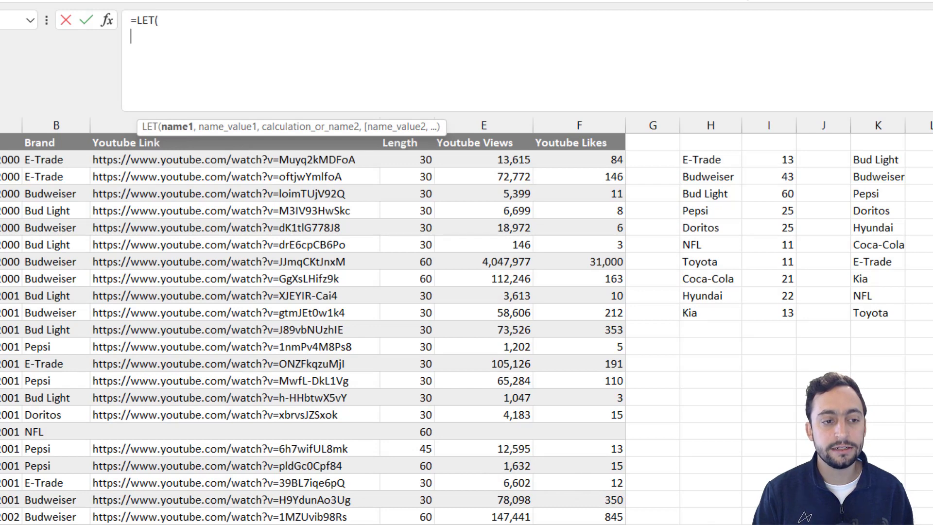
Define the name brands as UNIQUE(Commercials[Brand]) on the LET formula's second line and begin a new line.
text(brands)
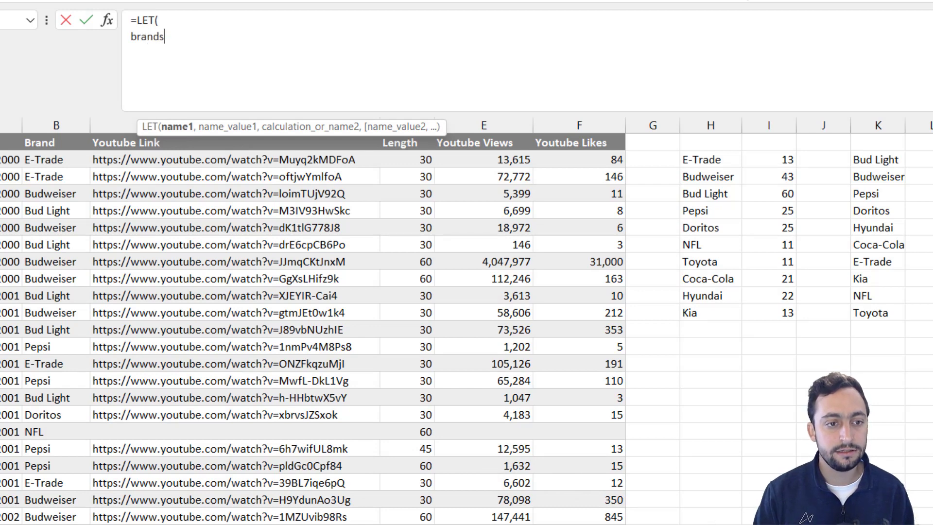
text(, )
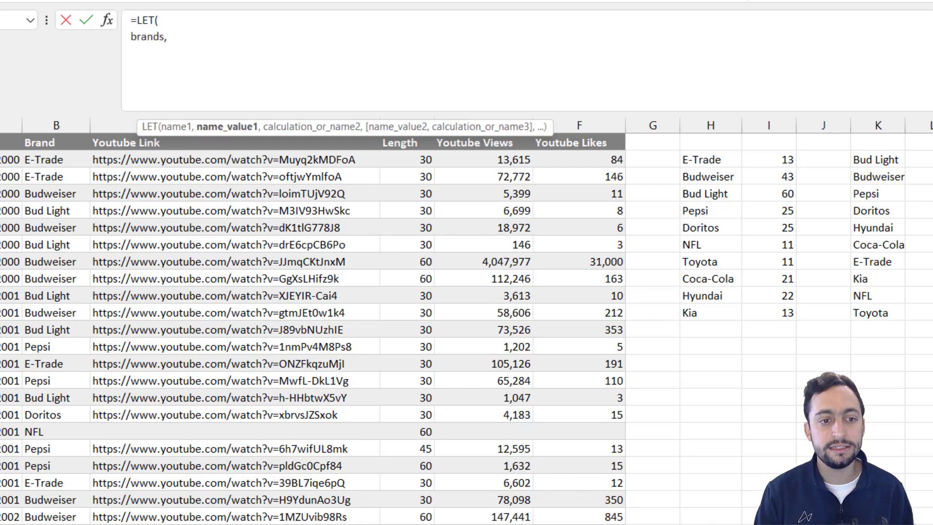
text(UNIQUE)
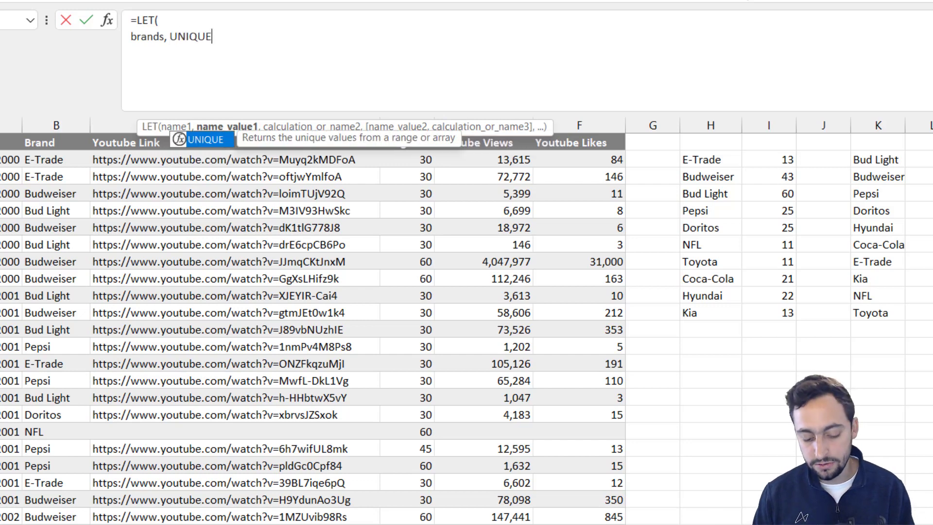
text(()
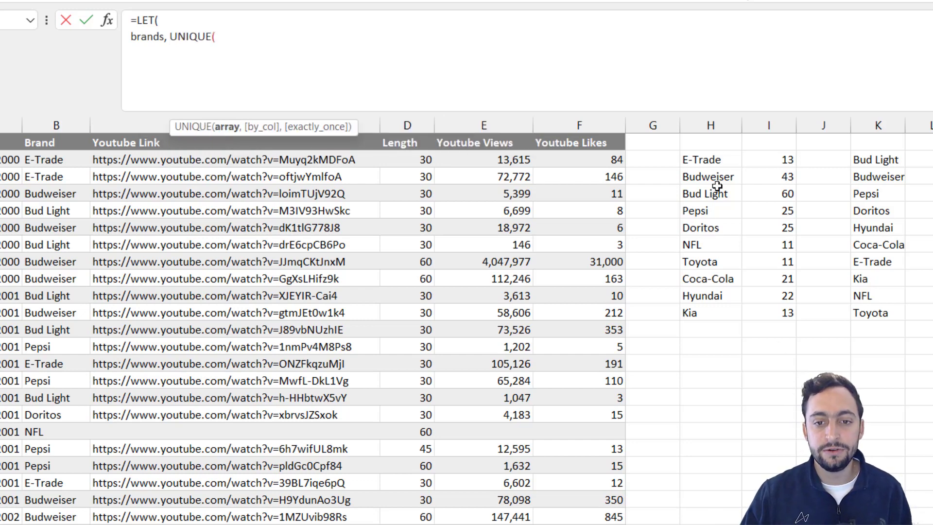
click(67, 136)
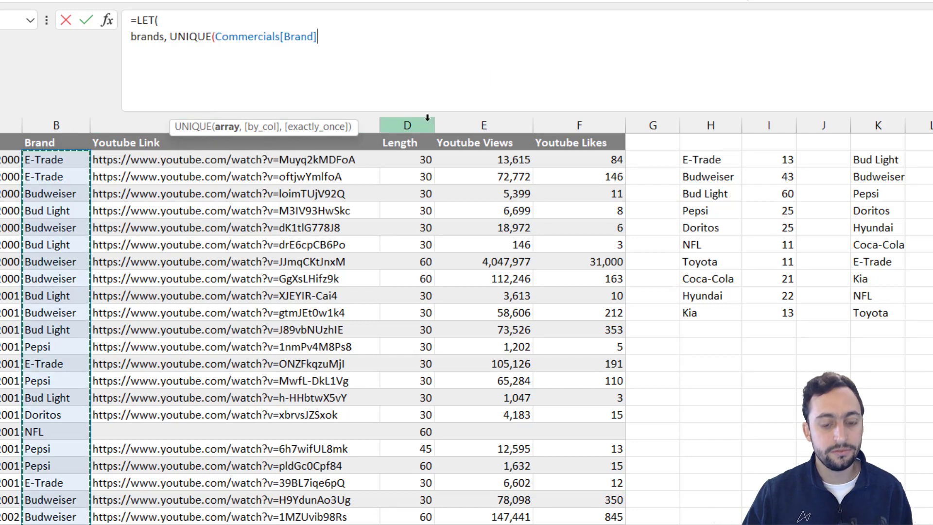
text())
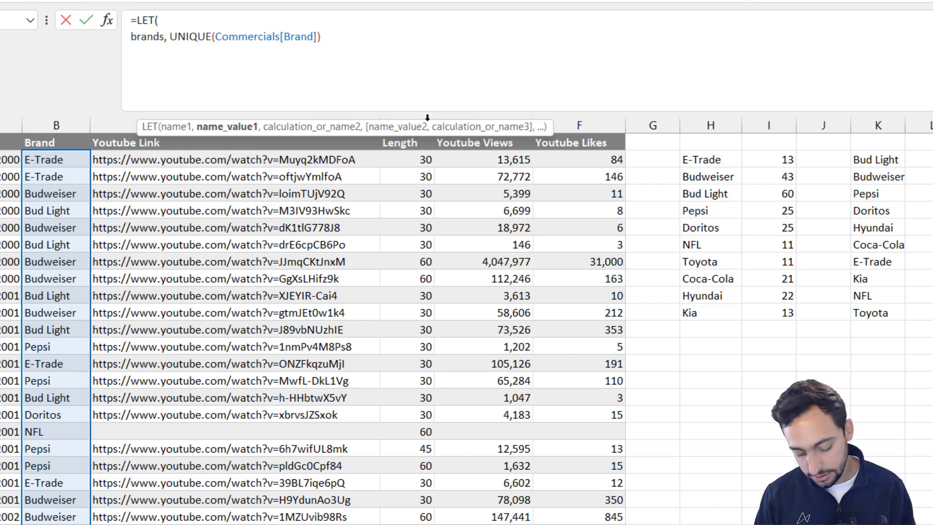
text(,)
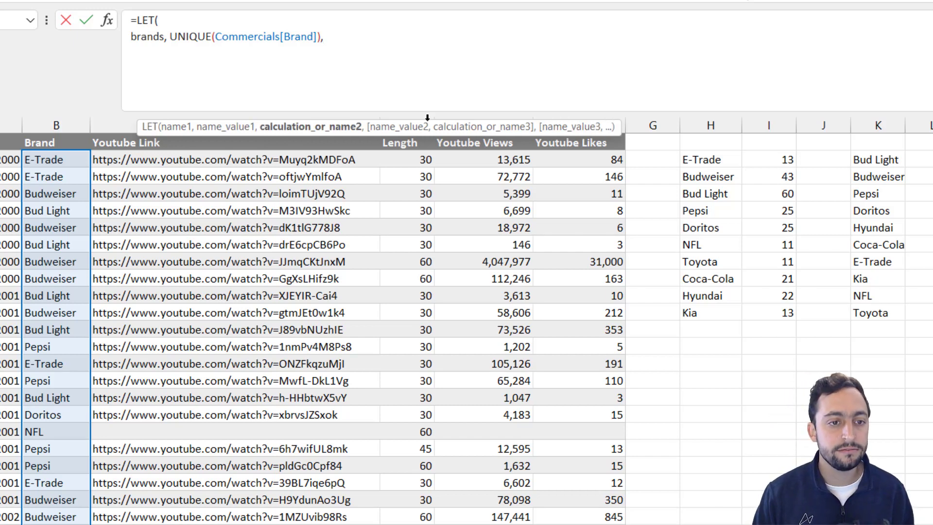
key(alt+Return)
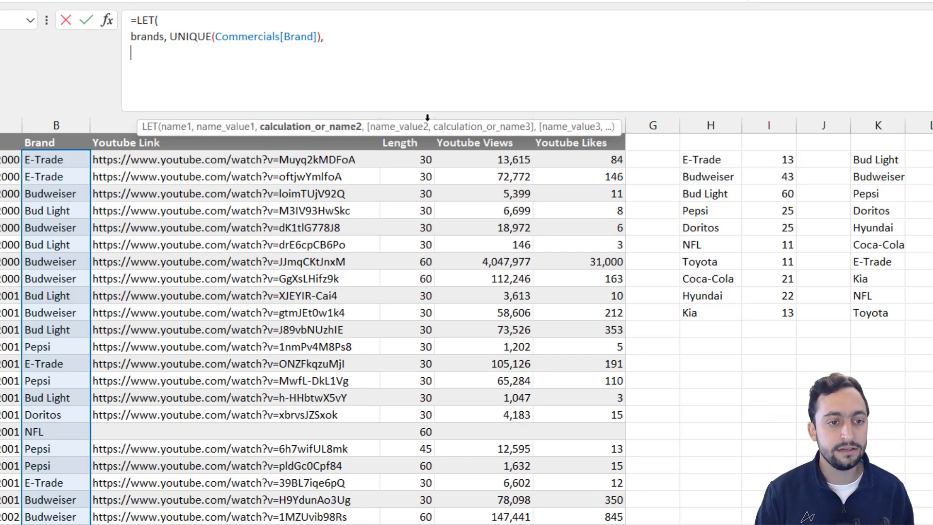
Return brands as the LET formula's result, close the function and enter it in N2.
text(brands)
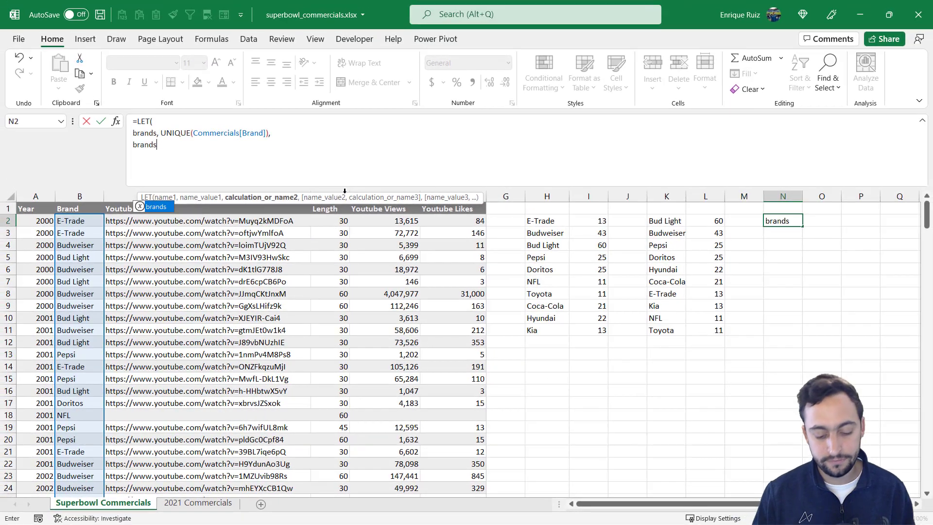
text())
key(Return)
key(Up)
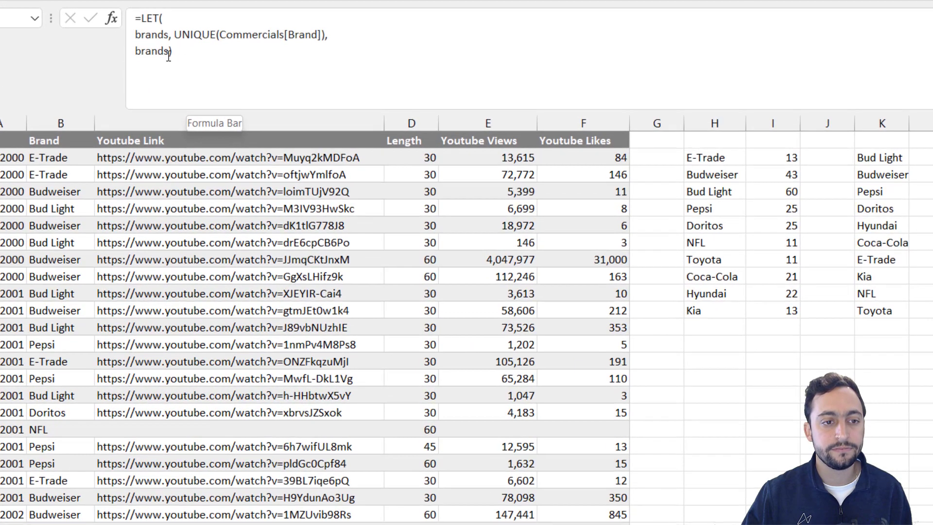
Reopen the LET formula in N2 and remove the final brands argument, keeping the closing parenthesis.
click(155, 145)
key(BackSpace)
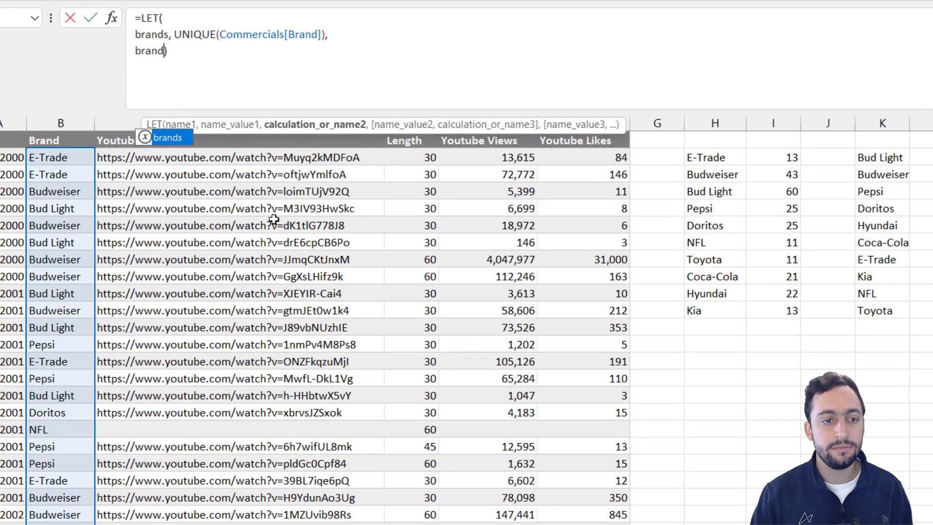
key(BackSpace)
key(BackSpace)
key(BackSpace)
key(BackSpace)
key(BackSpace)
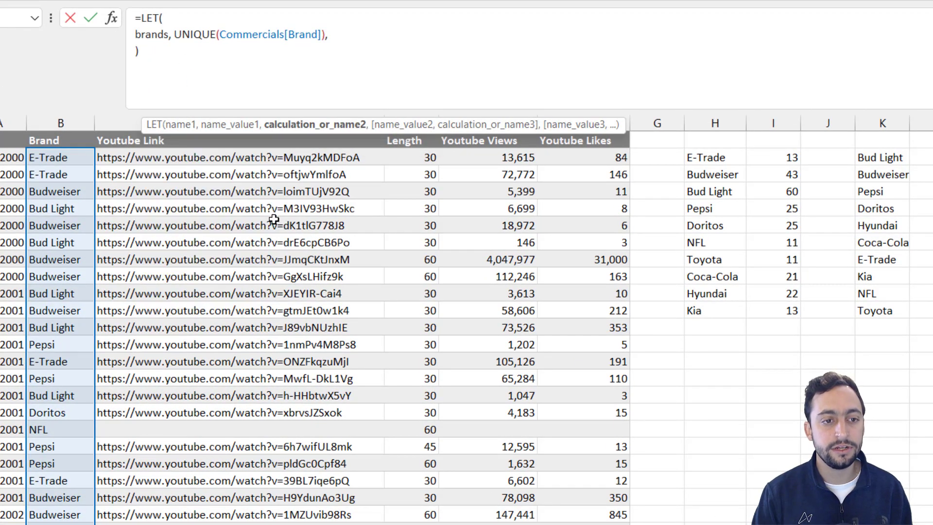
Define the name ads on the LET formula's third line as COUNTIFS of Commercials[Brand] with brands as the criteria.
text(ads, )
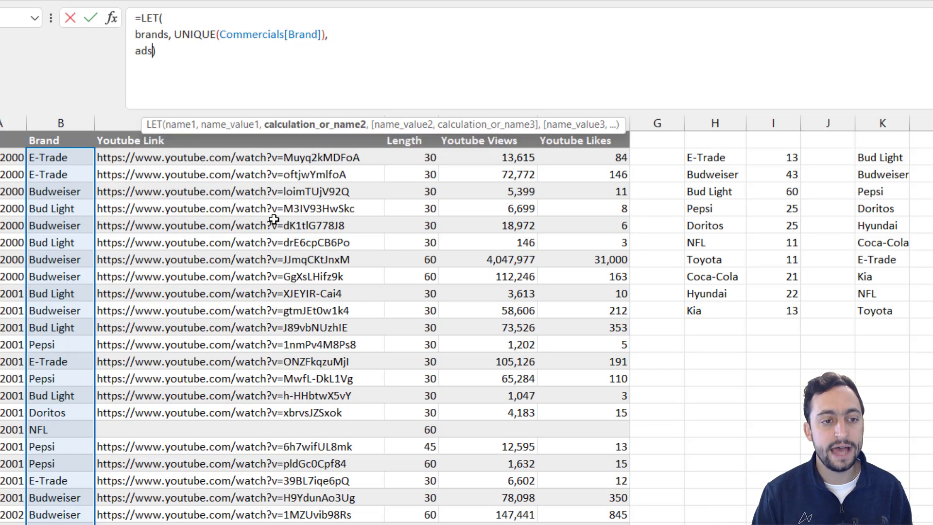
text(CONR)
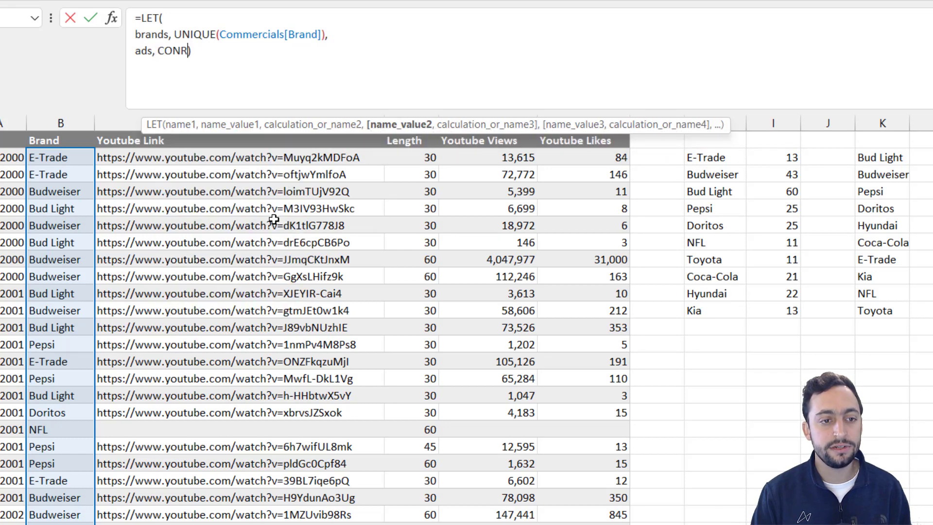
key(BackSpace)
key(BackSpace)
text(UNTIFS)
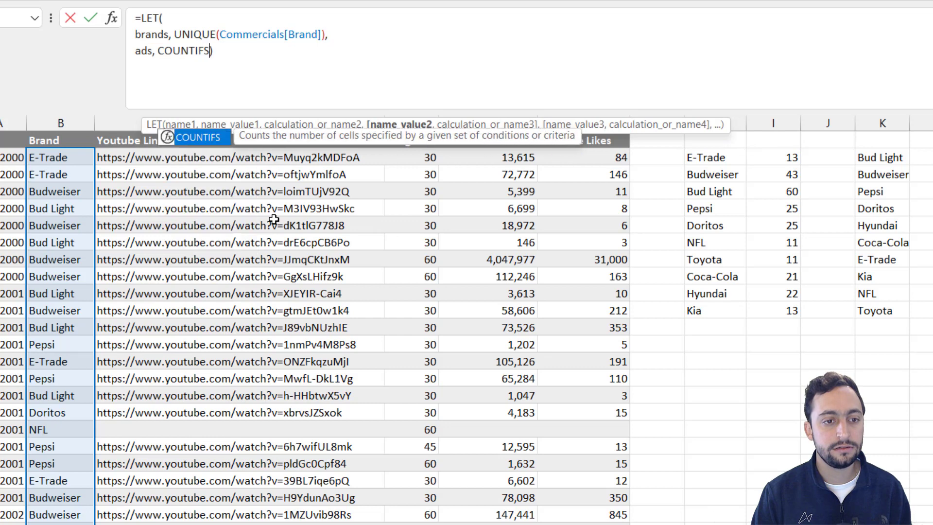
text(()
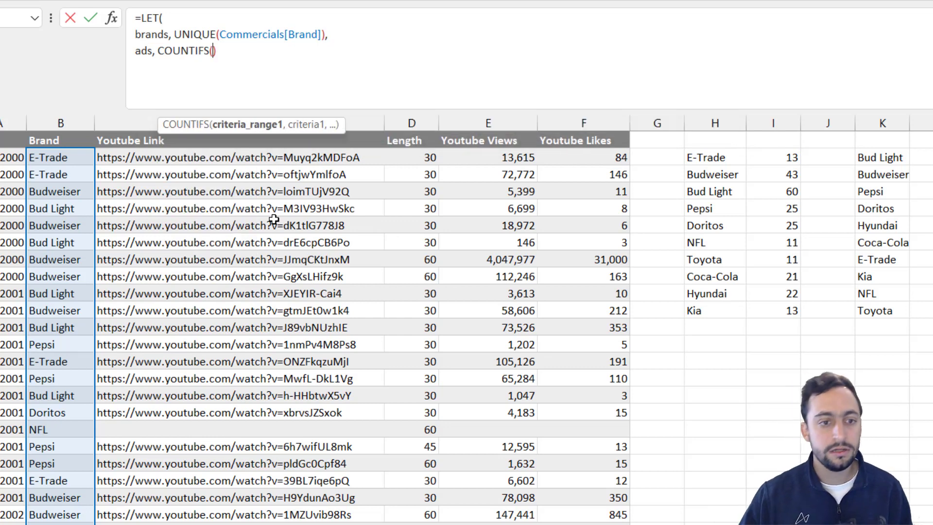
click(62, 128)
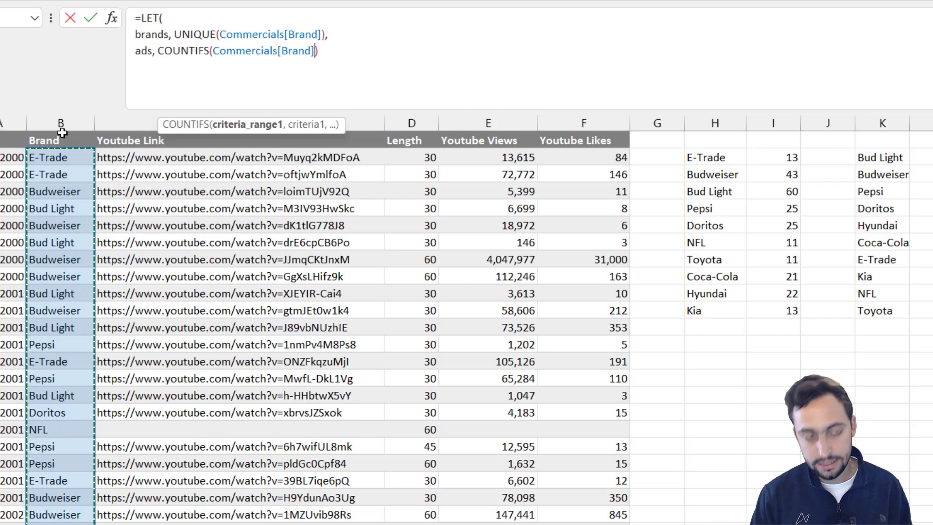
text(,)
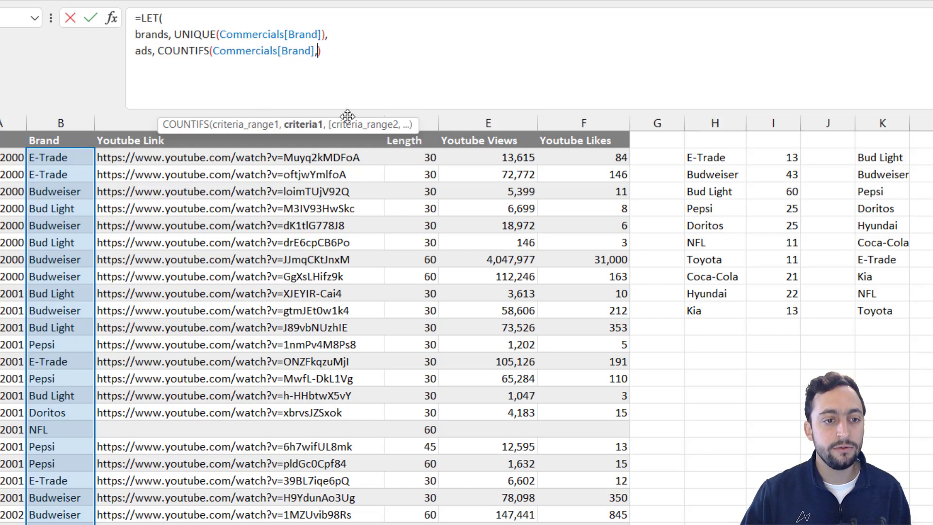
text(bra)
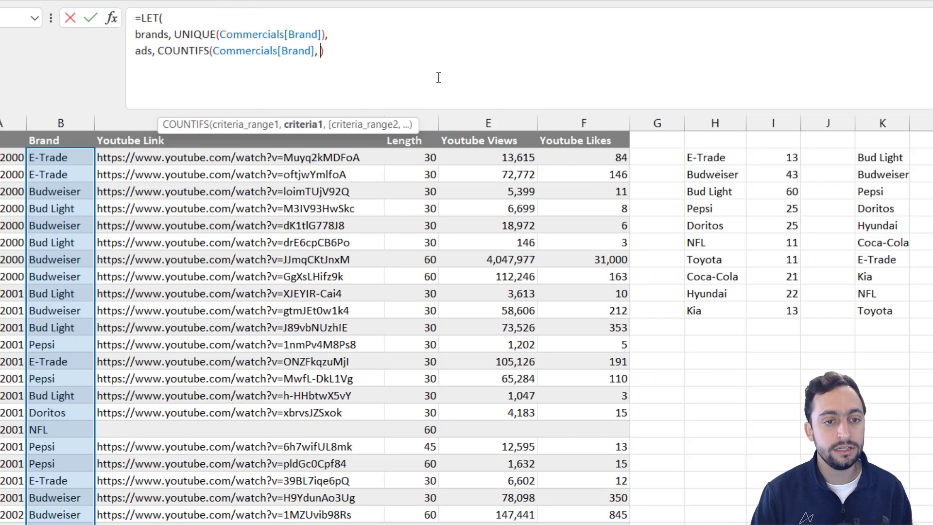
text(nds)
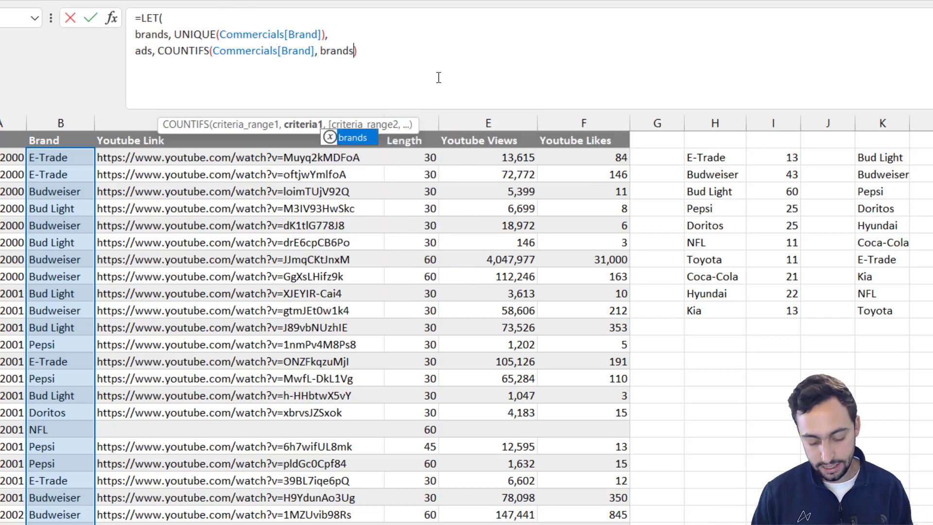
Close the COUNTIFS function after brands, follow it with a comma, and leave an empty line before the LET's closing parenthesis.
text(,)
key(alt+Return)
key(alt+Return)
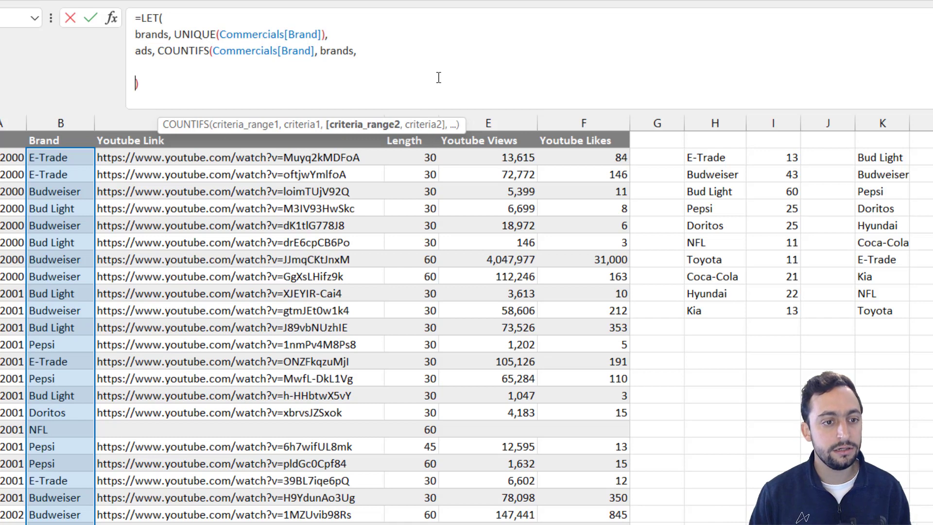
key(Return)
key(Return)
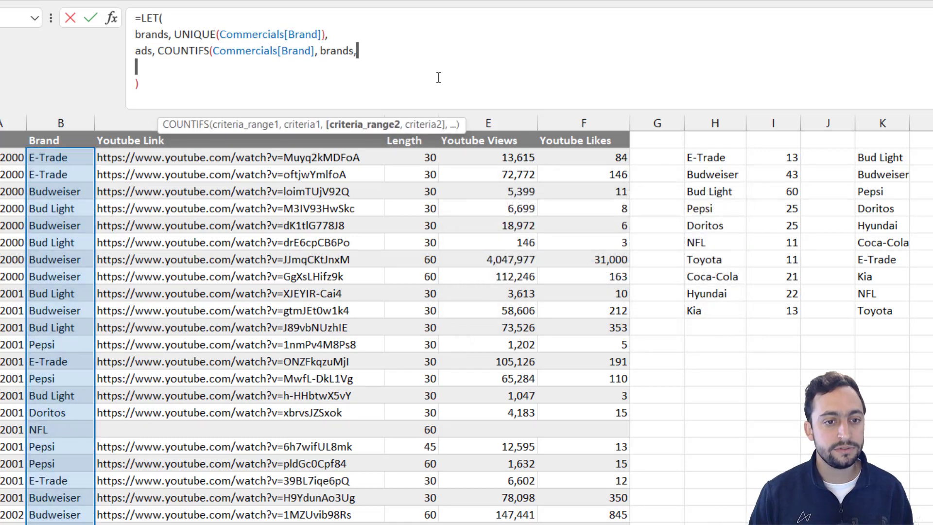
key(Up)
key(Up)
key(Down)
key(Down)
key(Up)
key(End)
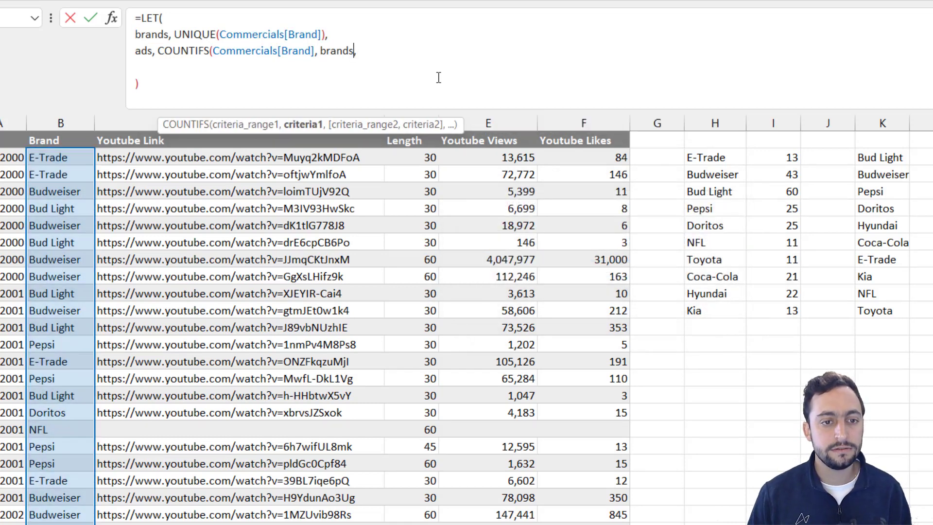
text(),)
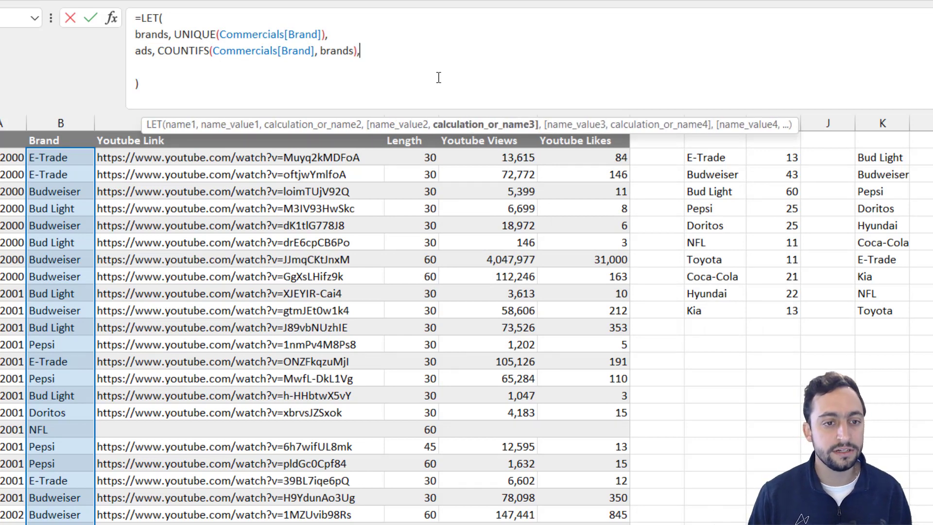
key(Down)
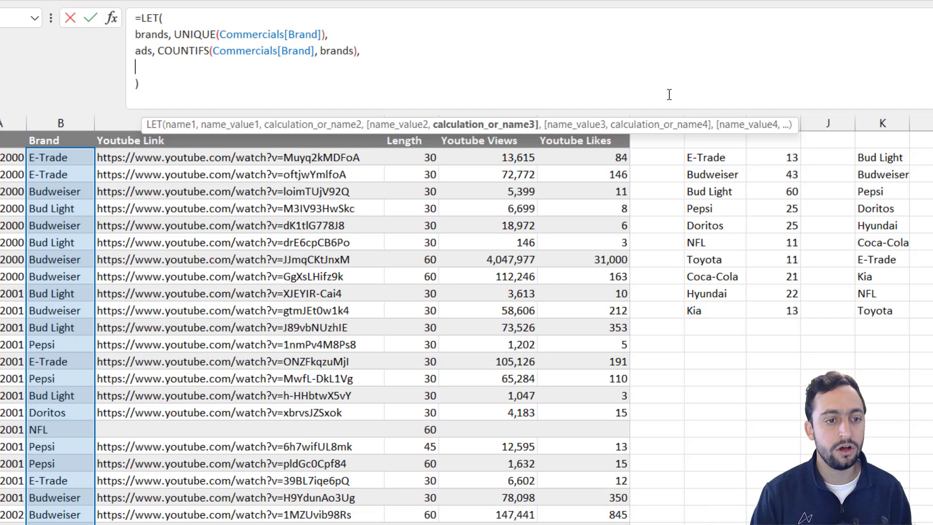
Define the name array on the LET formula's fourth line as CHOOSE({1,2}, brands, ads).
text(array, )
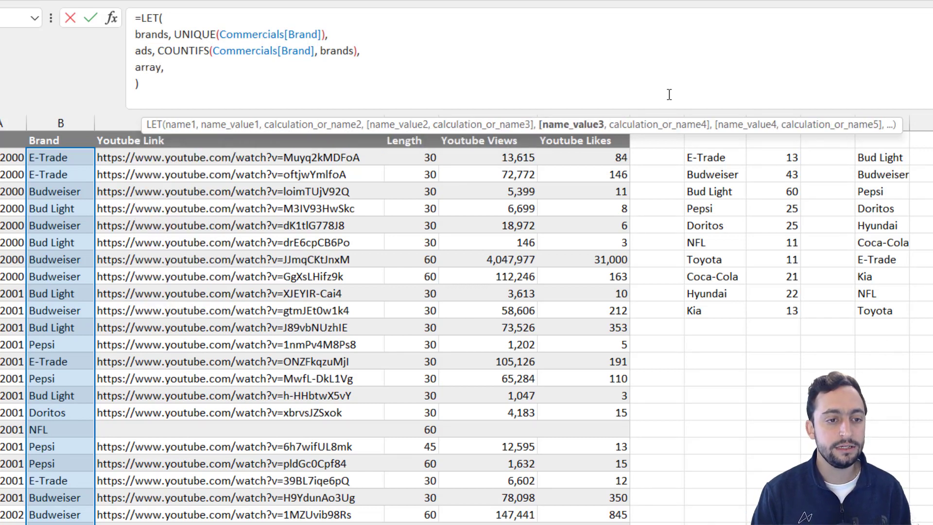
text(CHOOSE)
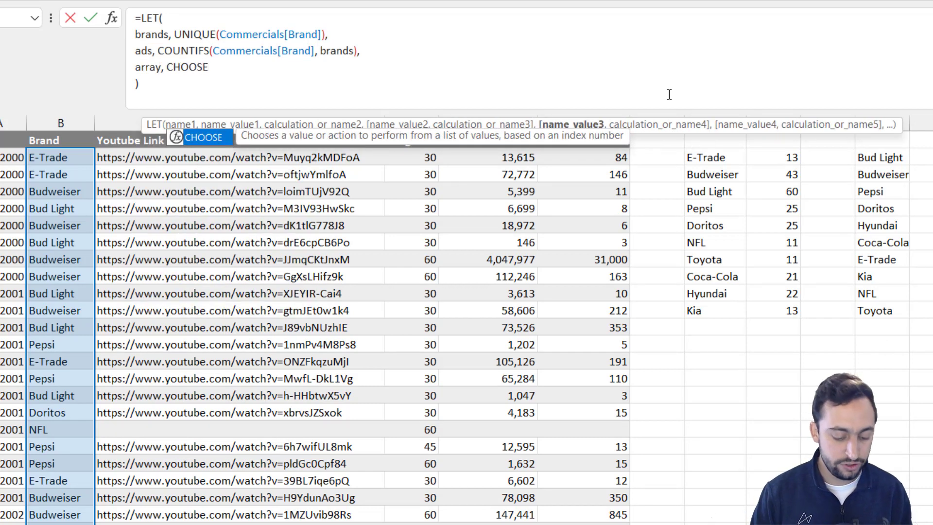
text(({1,)
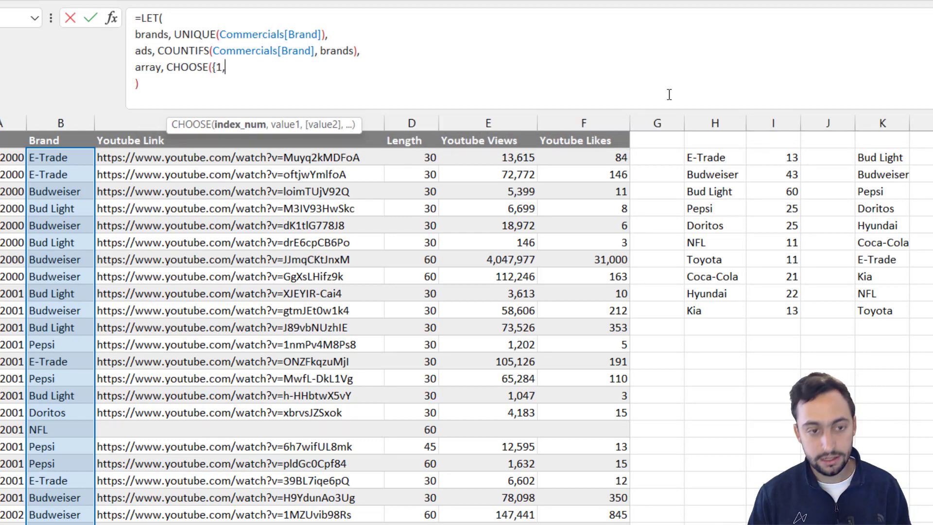
text(2})
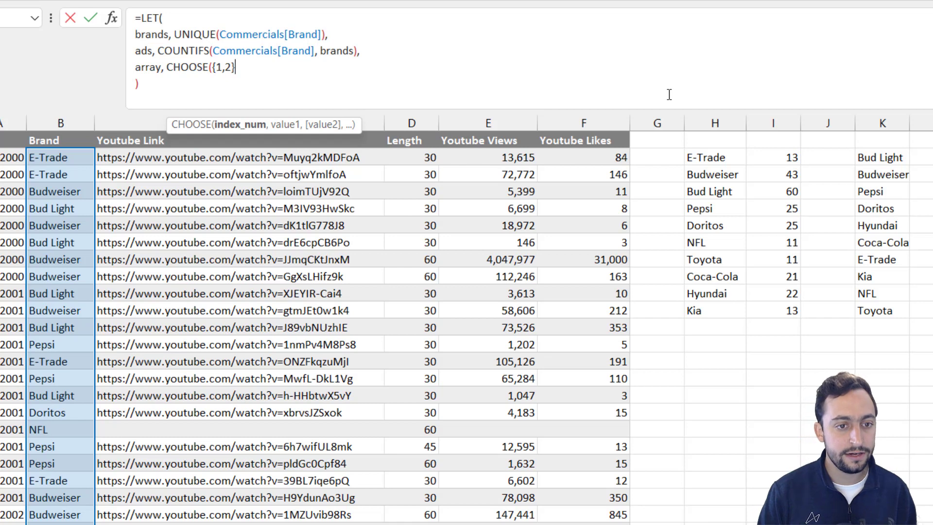
text(, )
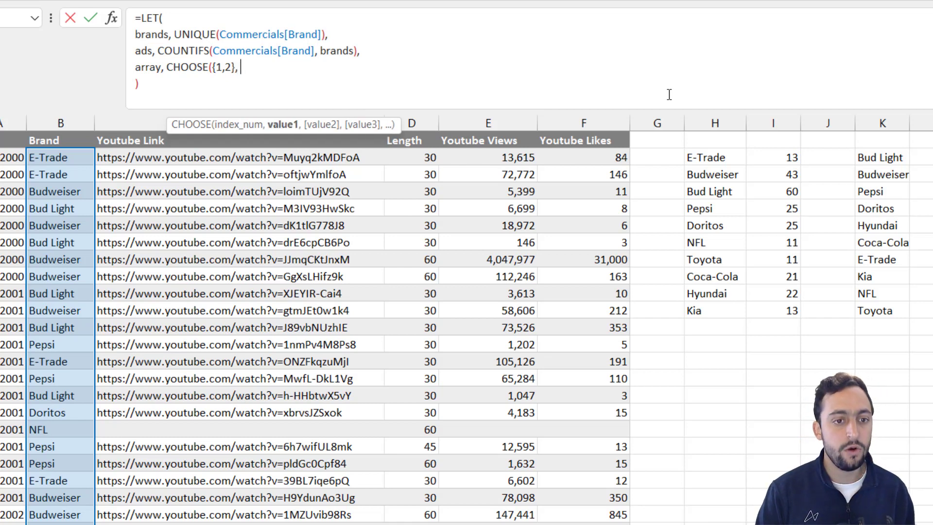
text(brands, ads)
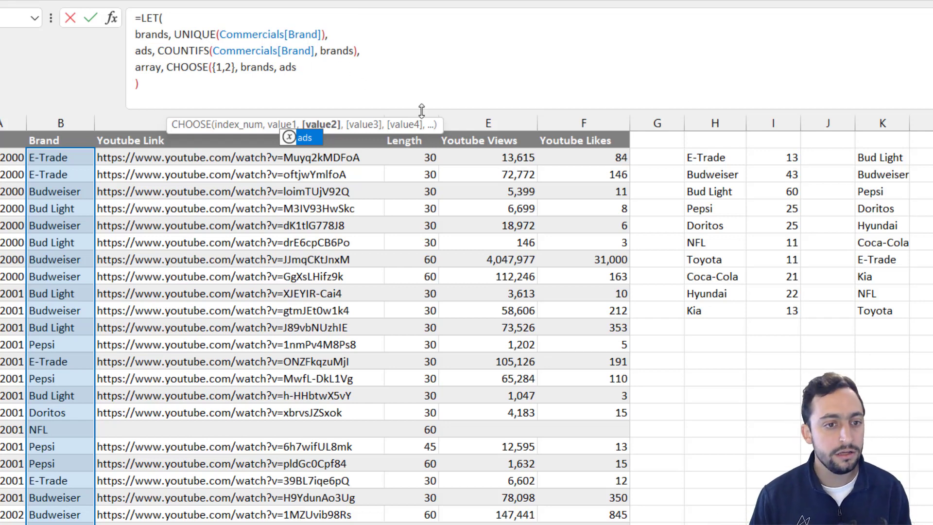
text())
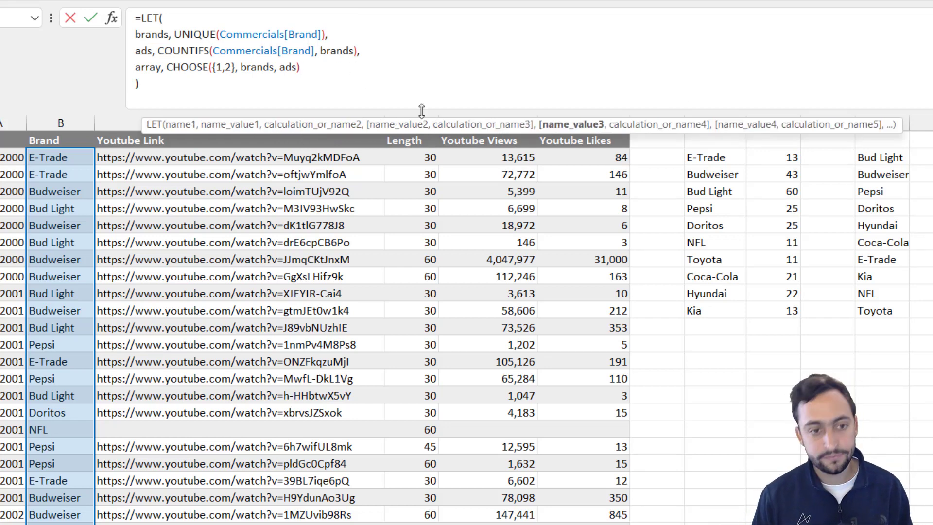
Return array on a new line as the LET formula's result and enter the formula in N2.
text(, )
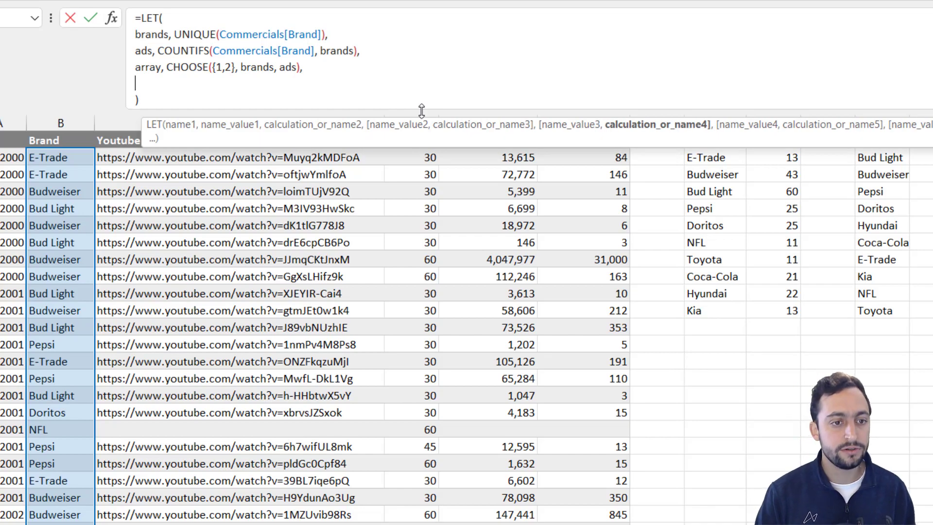
text(array)
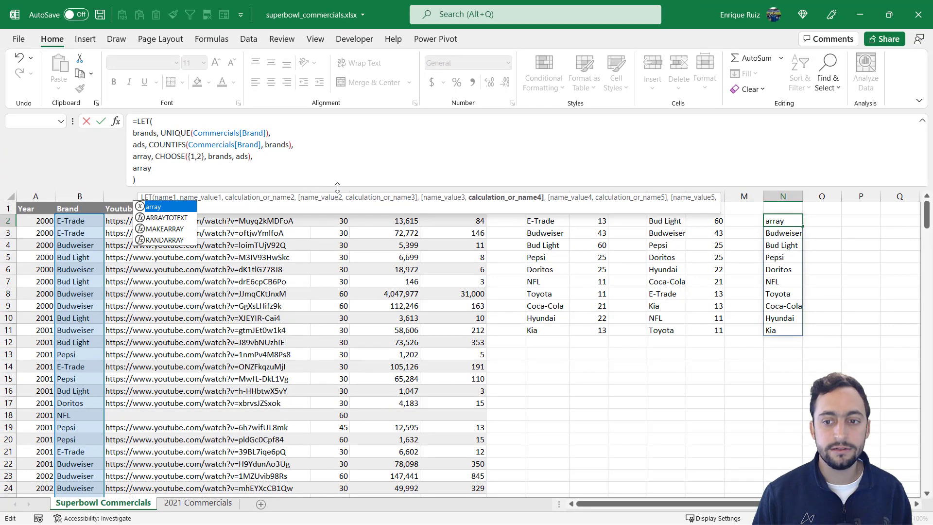
key(Return)
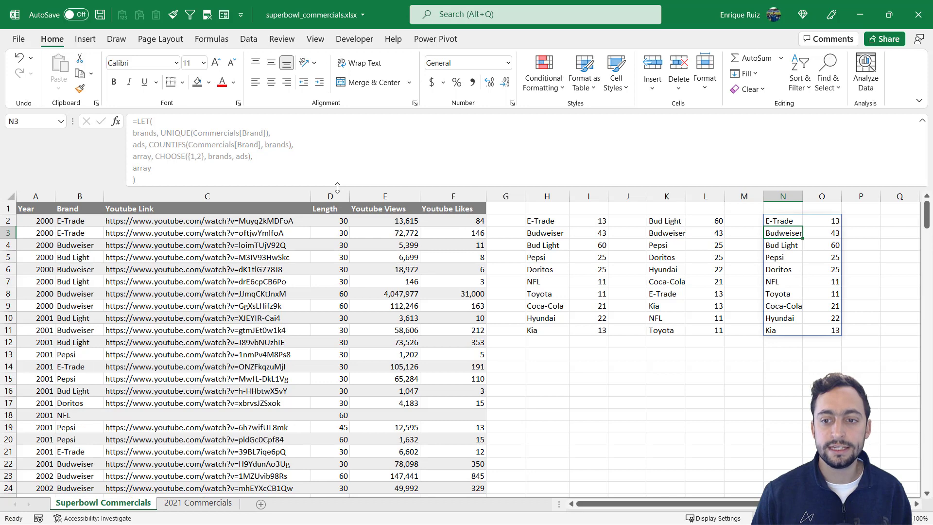
Change the final result of the LET formula in N2 to SORT(array,2,-1) and enter it.
key(Up)
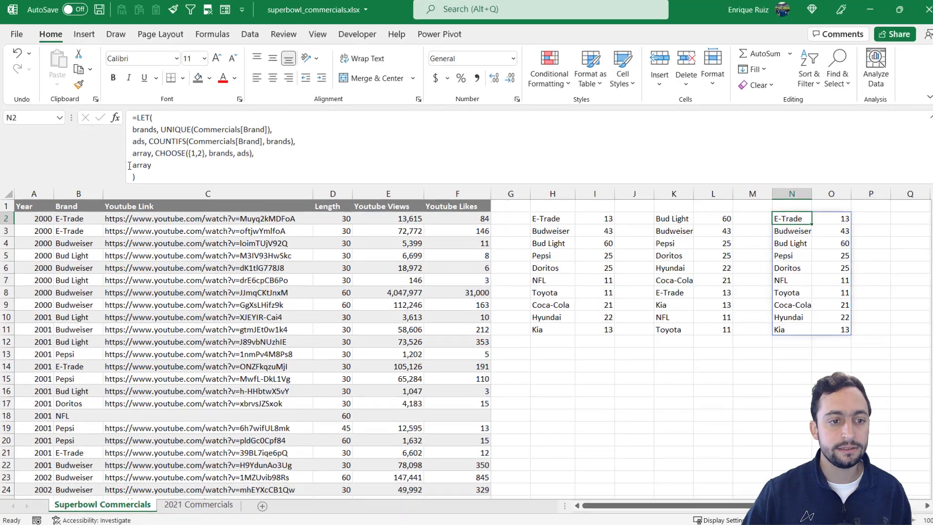
click(130, 165)
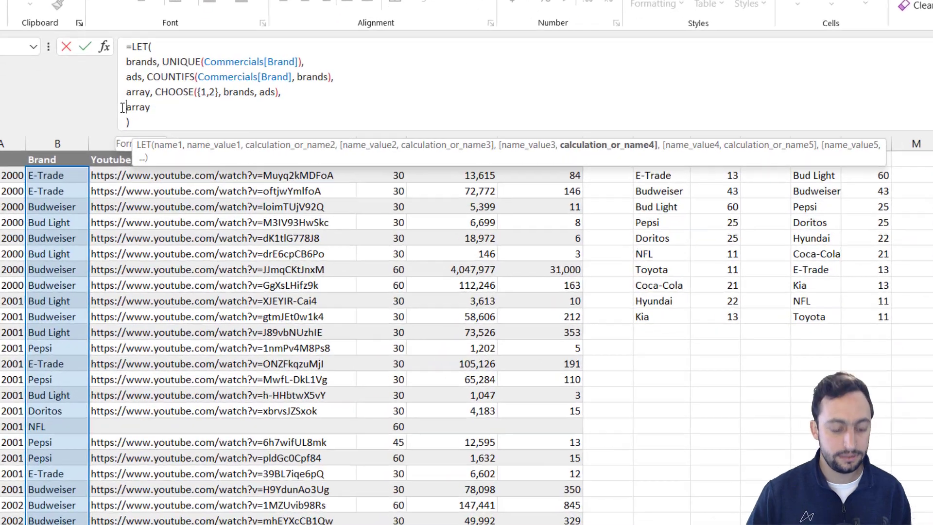
text(SORT)
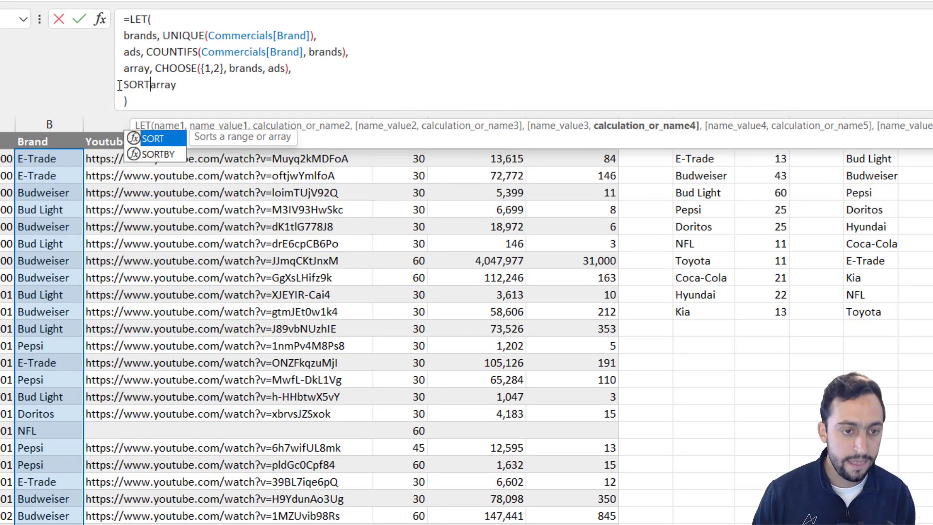
key(Tab)
text(,)
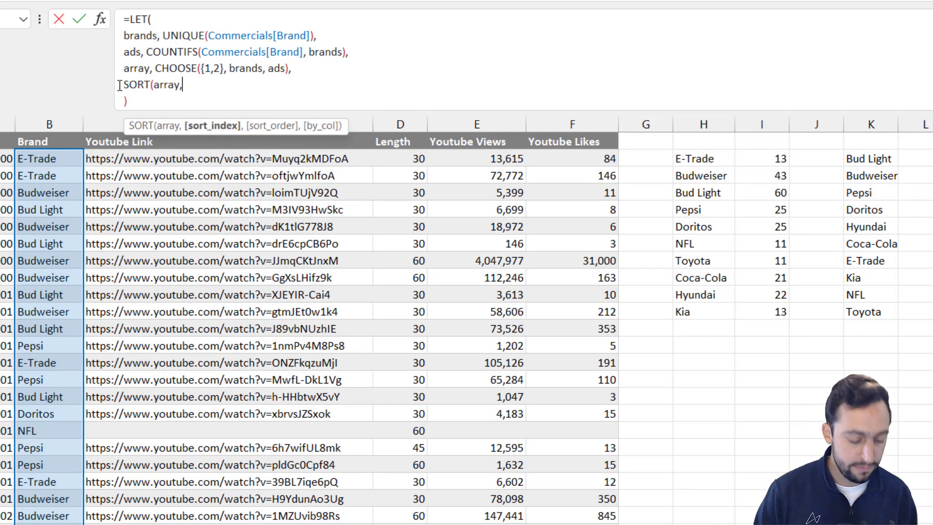
text(2,-1)
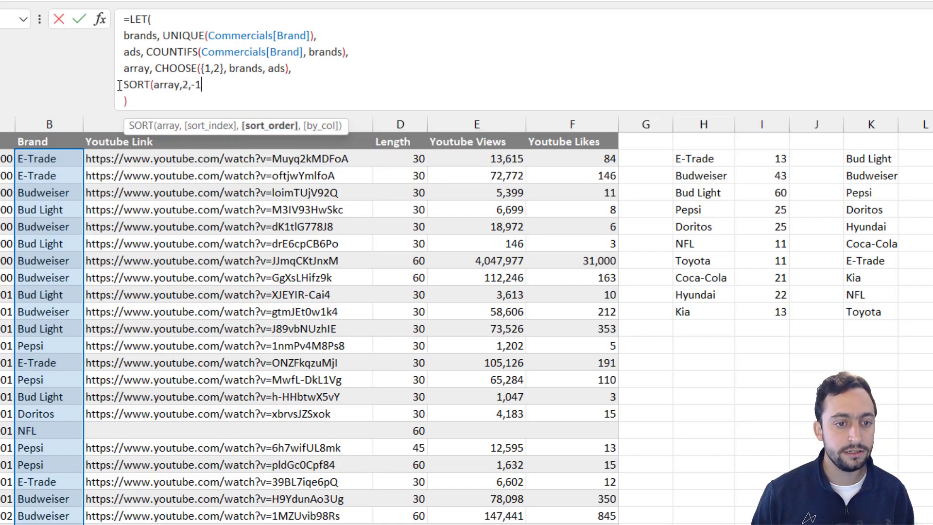
text())
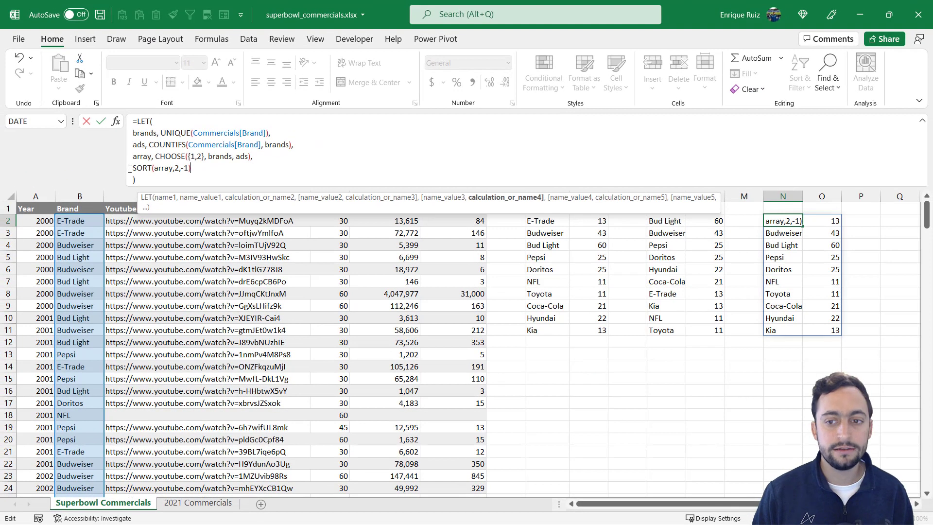
key(Return)
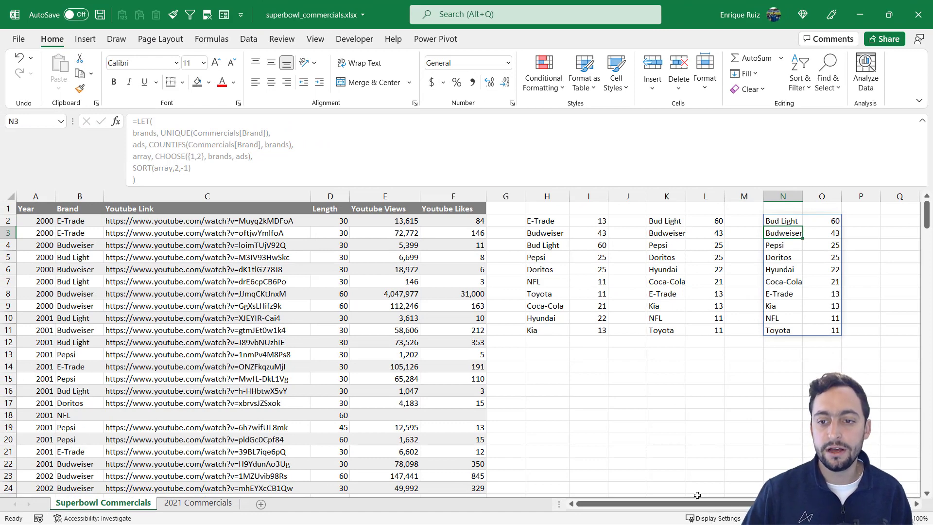
Collapse the formula bar and delete the earlier summary formulas in K2, I2 and H2.
click(922, 120)
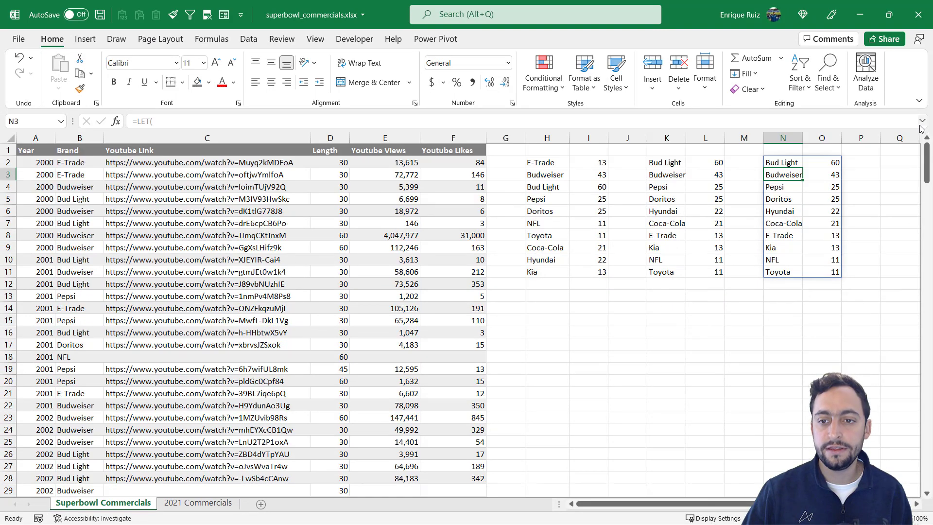
click(667, 162)
key(Delete)
key(Left)
key(Left)
key(Delete)
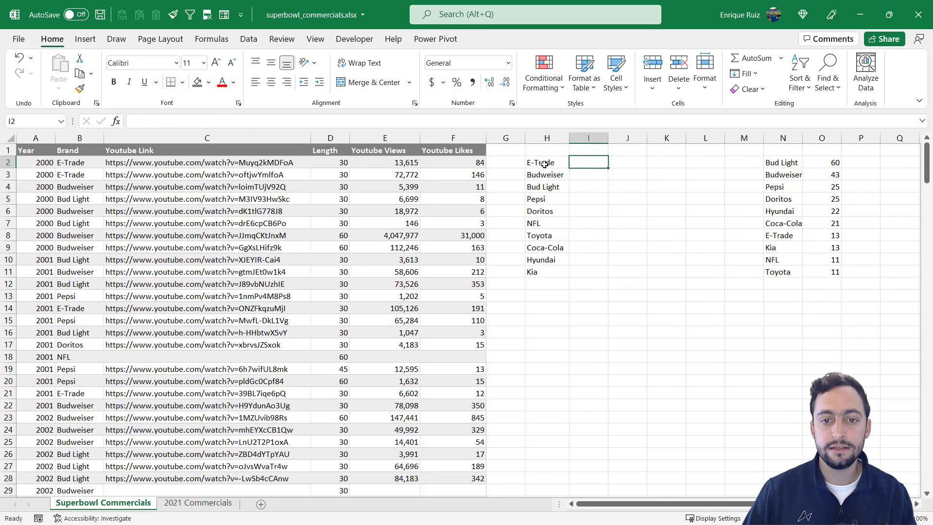
key(Left)
key(Delete)
Move the LET formula from N2 to H2 and enter the header Brand in H1.
click(788, 164)
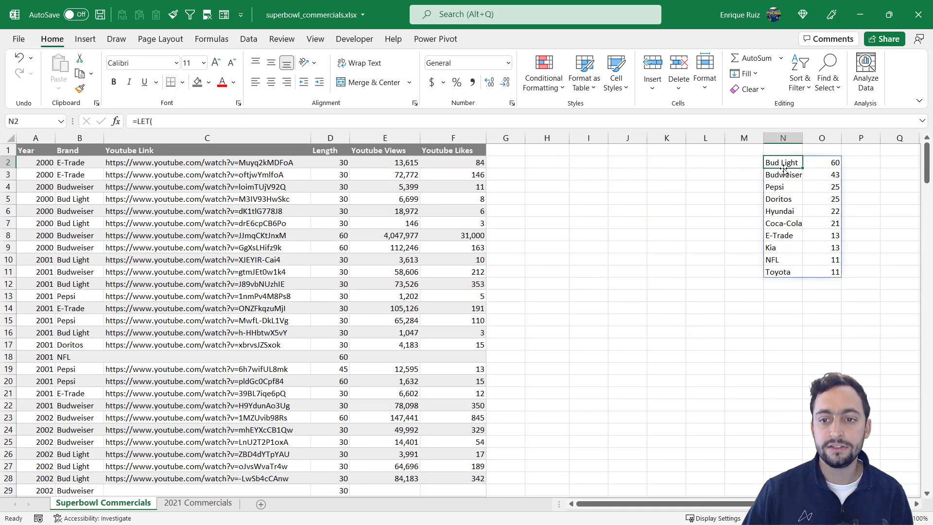
drag(783, 157, 559, 161)
click(559, 153)
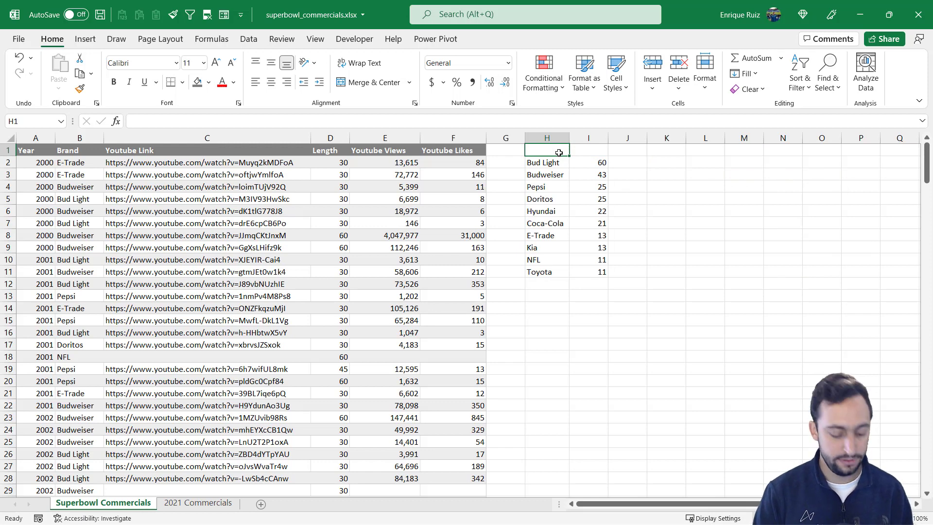
text(Brand)
key(Tab)
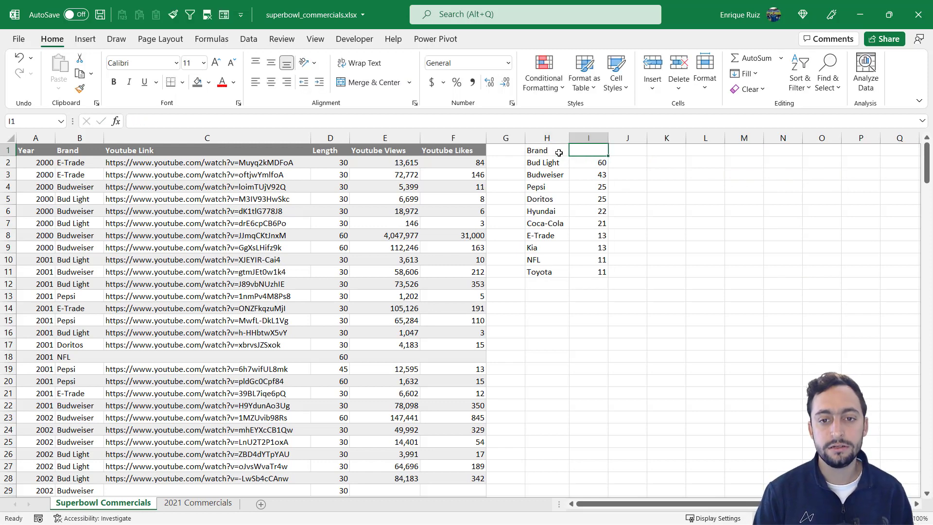
Enter the header Ads in I1 and format the headers in H1:I1 as bold with a gray fill.
text(Ads)
drag(539, 150, 585, 150)
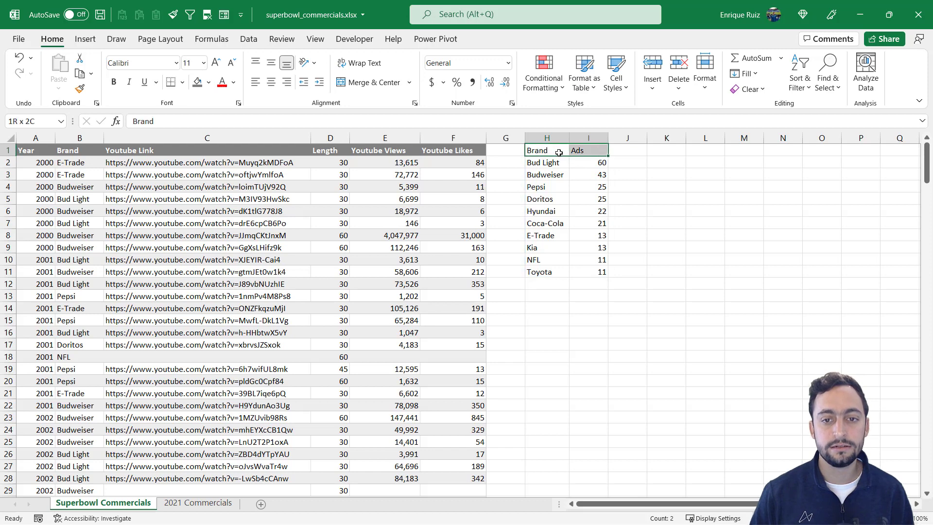
click(197, 83)
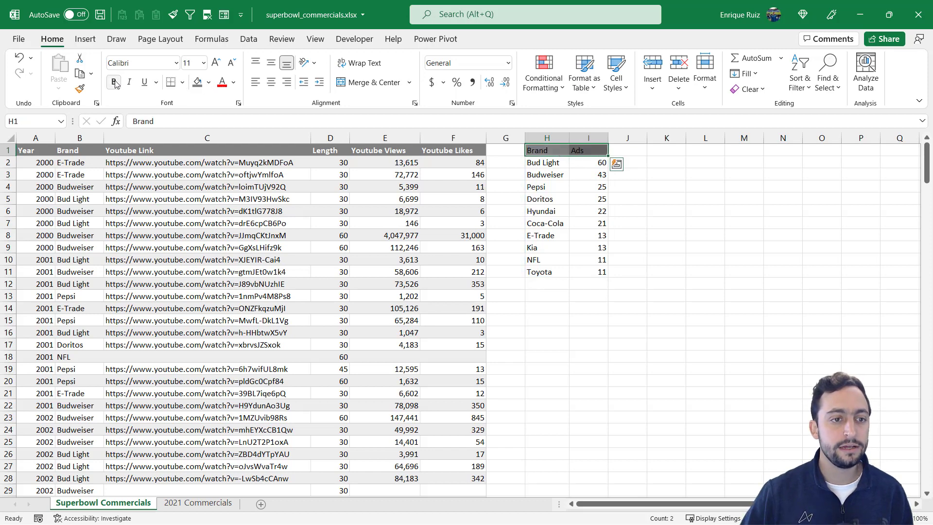
click(113, 82)
Set the header text in H1:I1 to white and the cell fill to dark blue-gray.
click(235, 84)
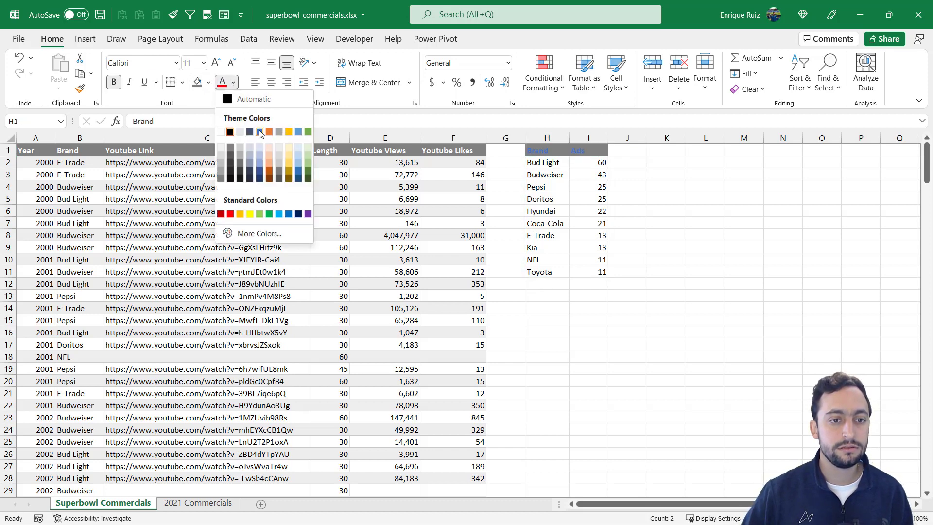
click(254, 135)
click(233, 83)
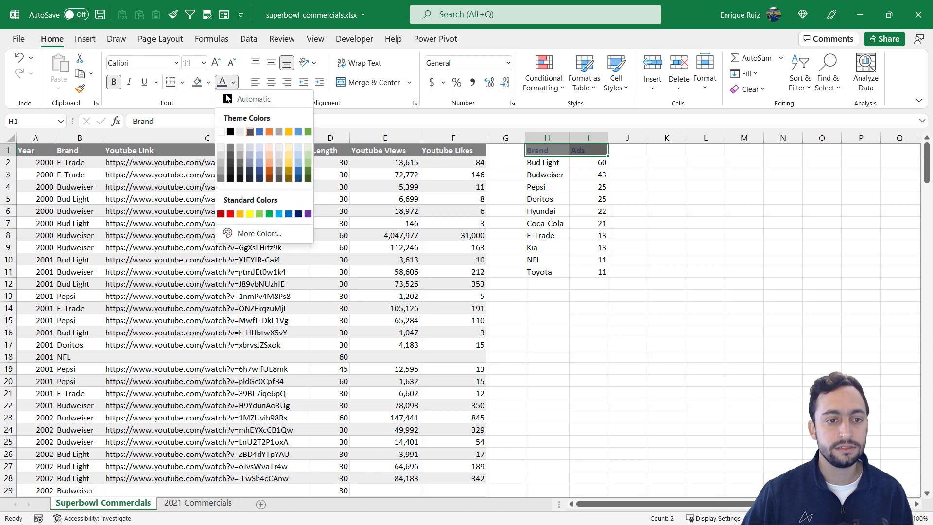
click(219, 129)
click(208, 82)
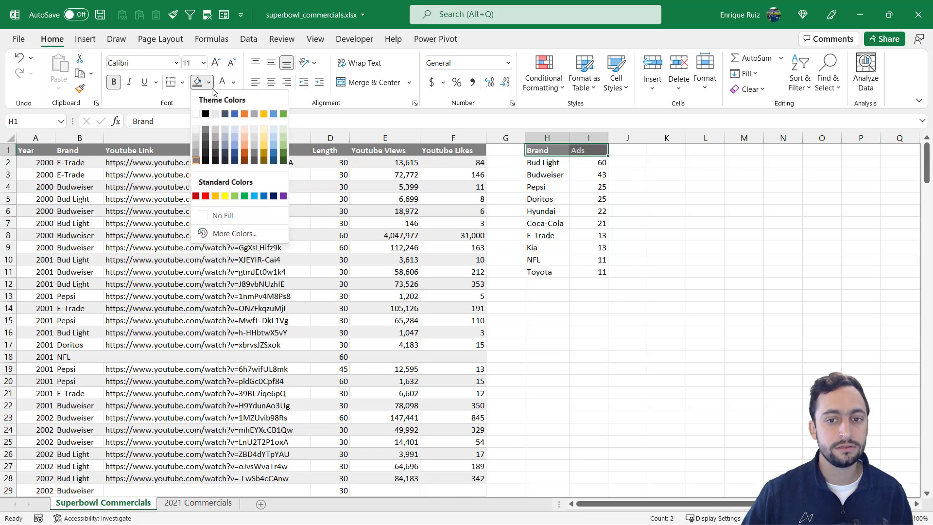
click(222, 129)
click(579, 163)
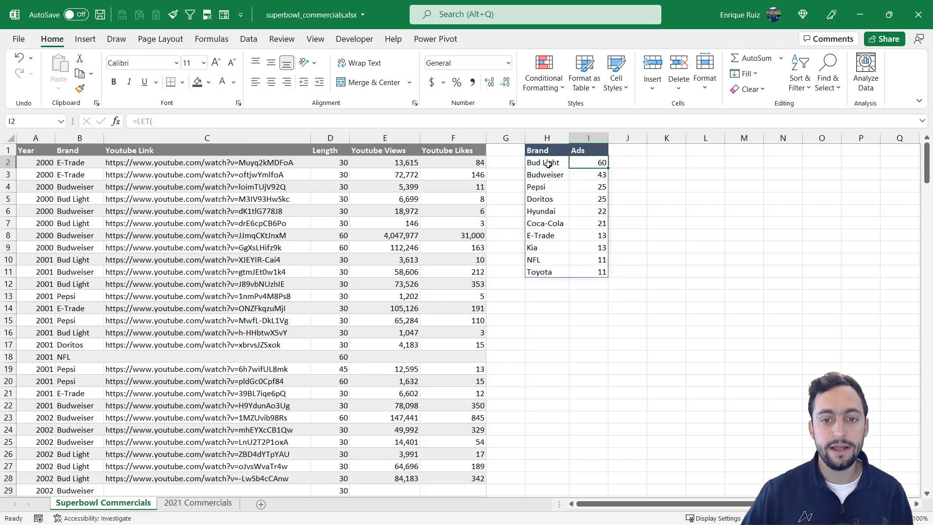
click(548, 163)
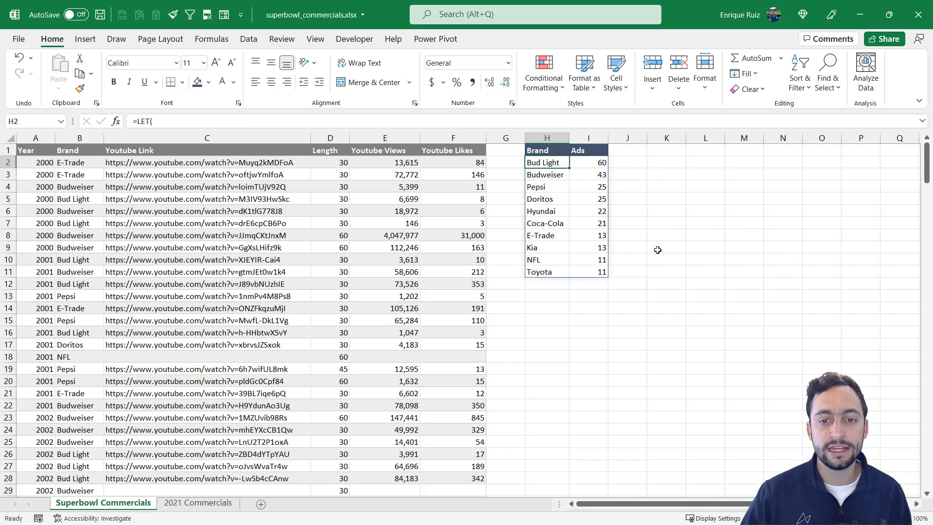
Copy the brand summary H1:I11 and paste it as static values starting at K1.
drag(535, 153, 592, 271)
key(ctrl+c)
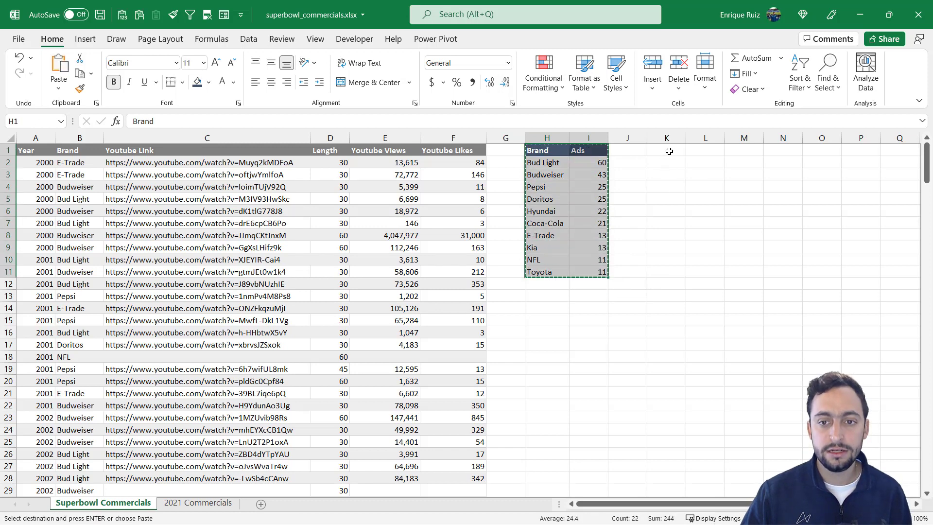
click(667, 150)
click(138, 15)
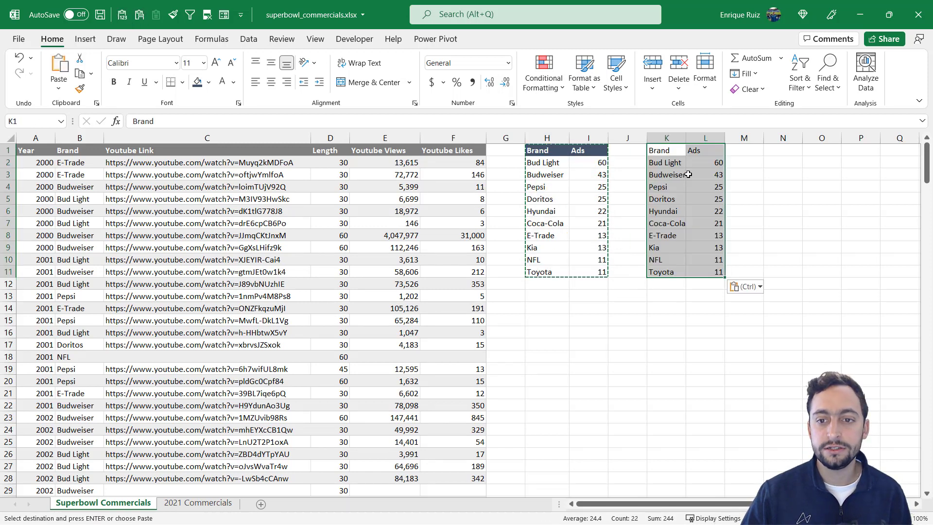
click(705, 175)
click(594, 190)
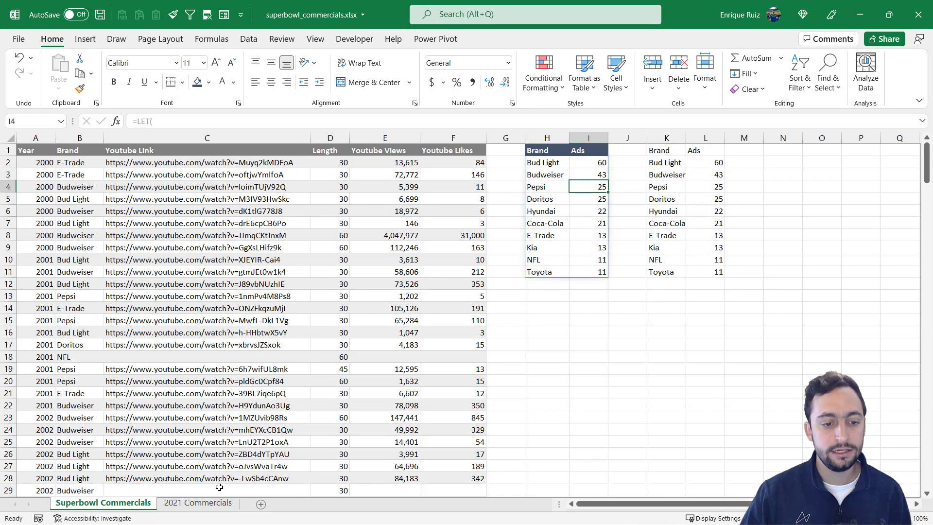
Copy the 2021 data rows from the 2021 Commercials sheet and append them to the Superbowl Commercials table at A246.
click(198, 503)
drag(37, 149, 229, 197)
key(ctrl+c)
click(103, 503)
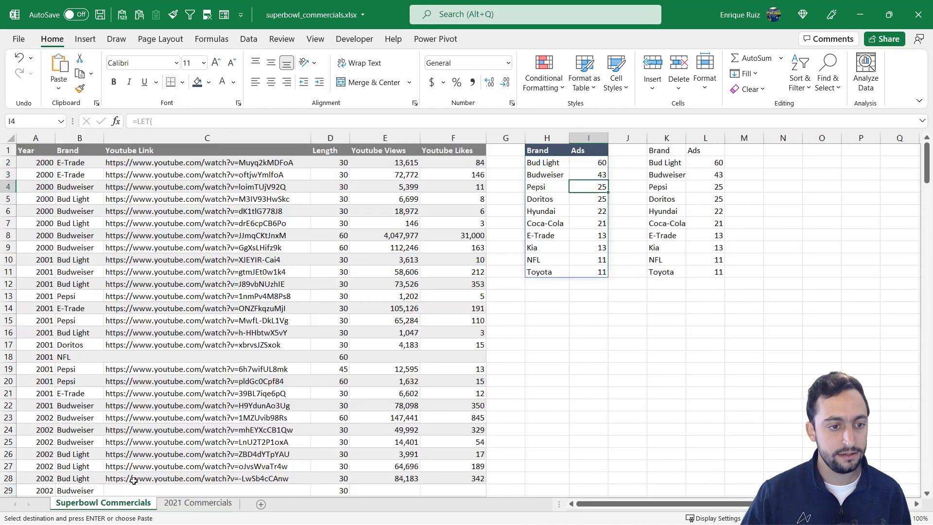
scroll(73, 408, down, 20)
scroll(50, 412, down, 20)
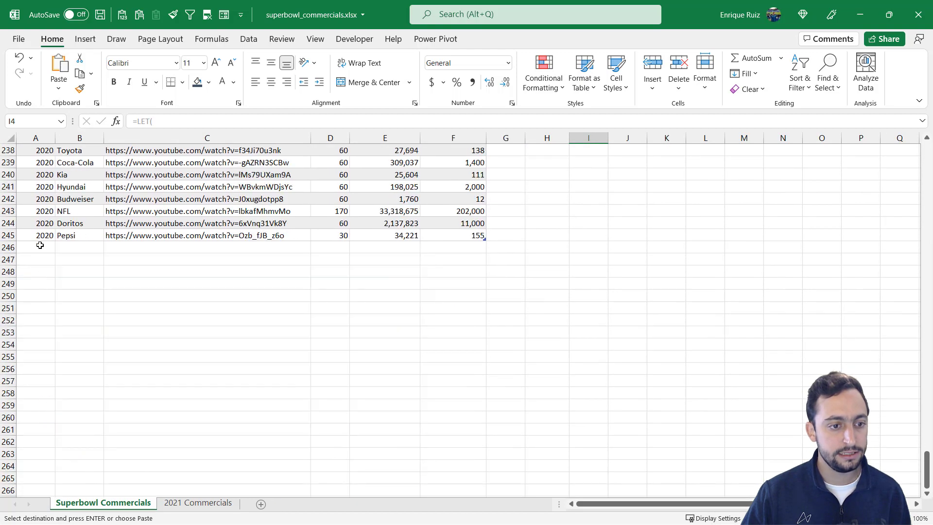
click(40, 246)
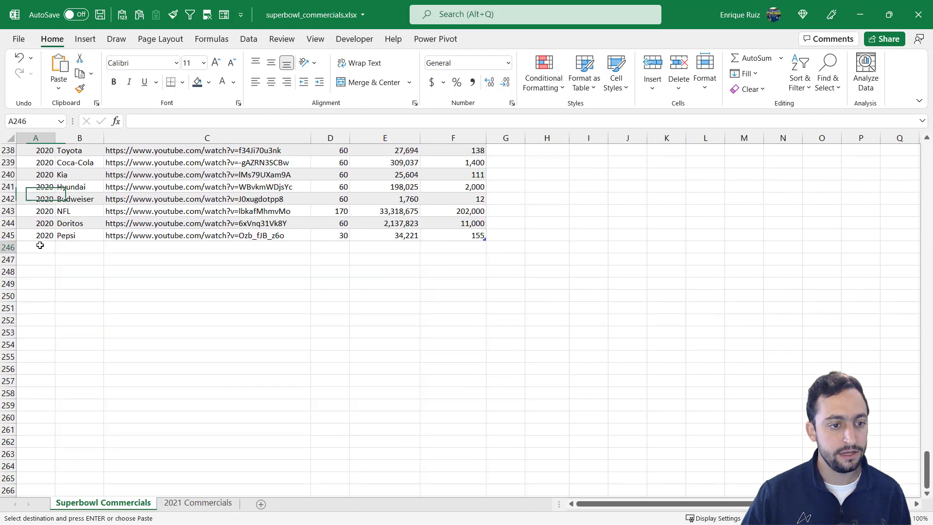
key(ctrl+v)
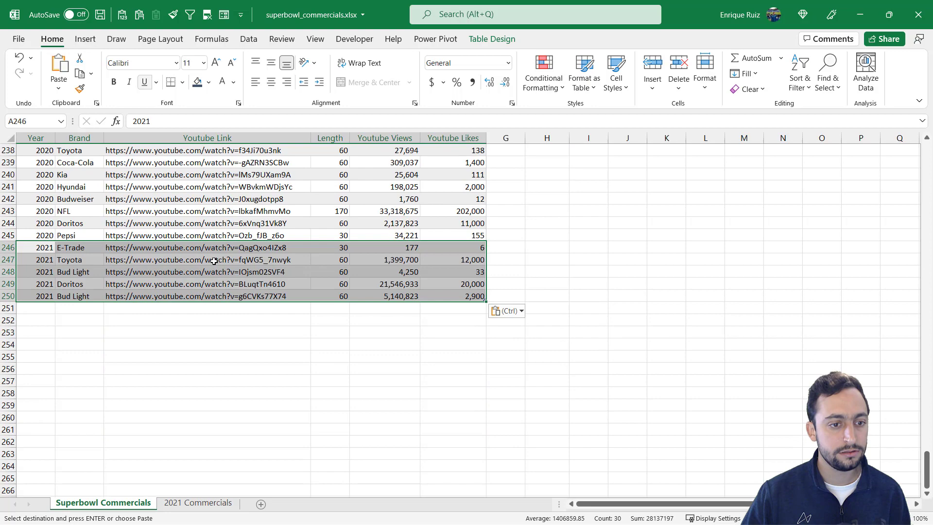
click(343, 245)
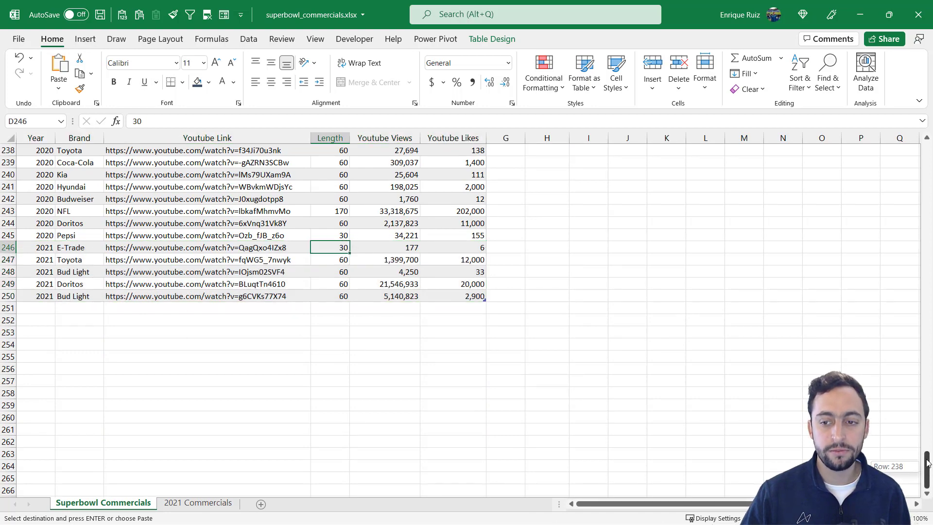
Compare the dynamic brand summary in H1:I11 with the static copy in K1:L11.
drag(927, 467, 926, 157)
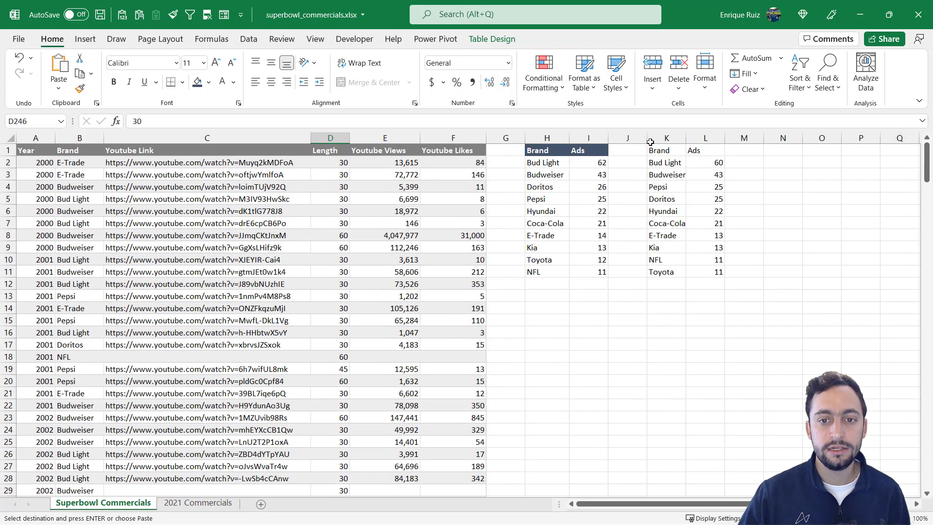
click(584, 165)
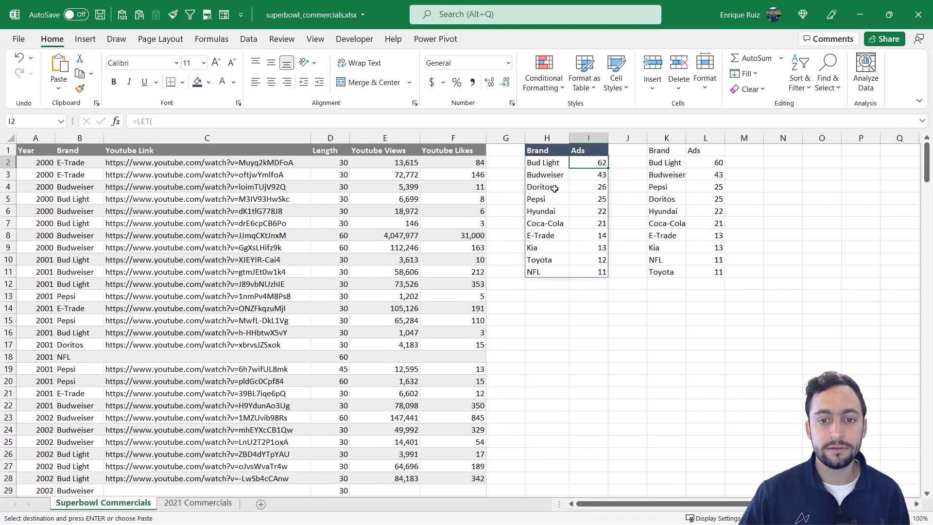
click(588, 174)
click(600, 189)
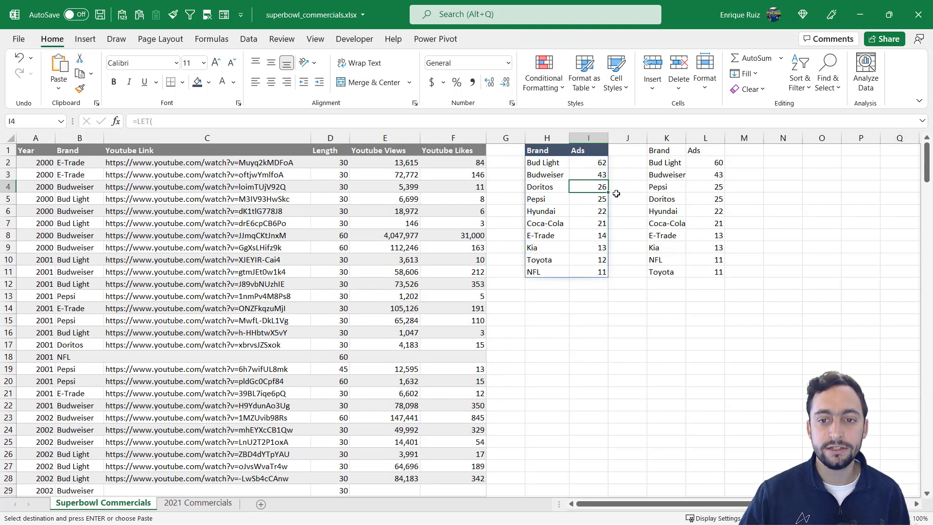